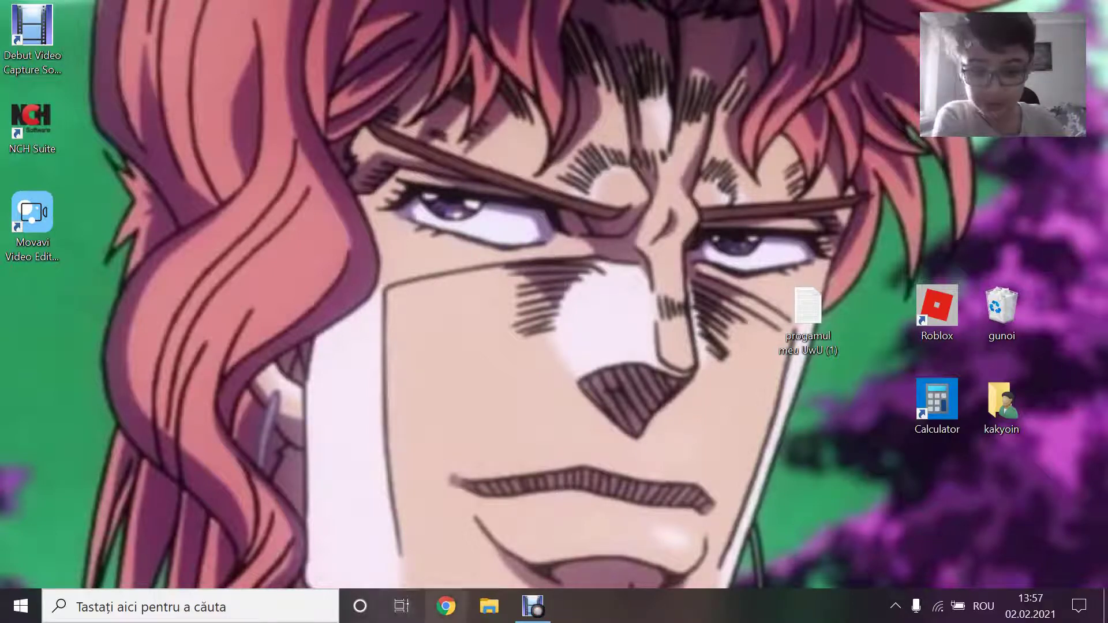
- Open Chrome, search Google for "youtube studio" and go to the YouTube Studio dashboard
left_click(445, 606)
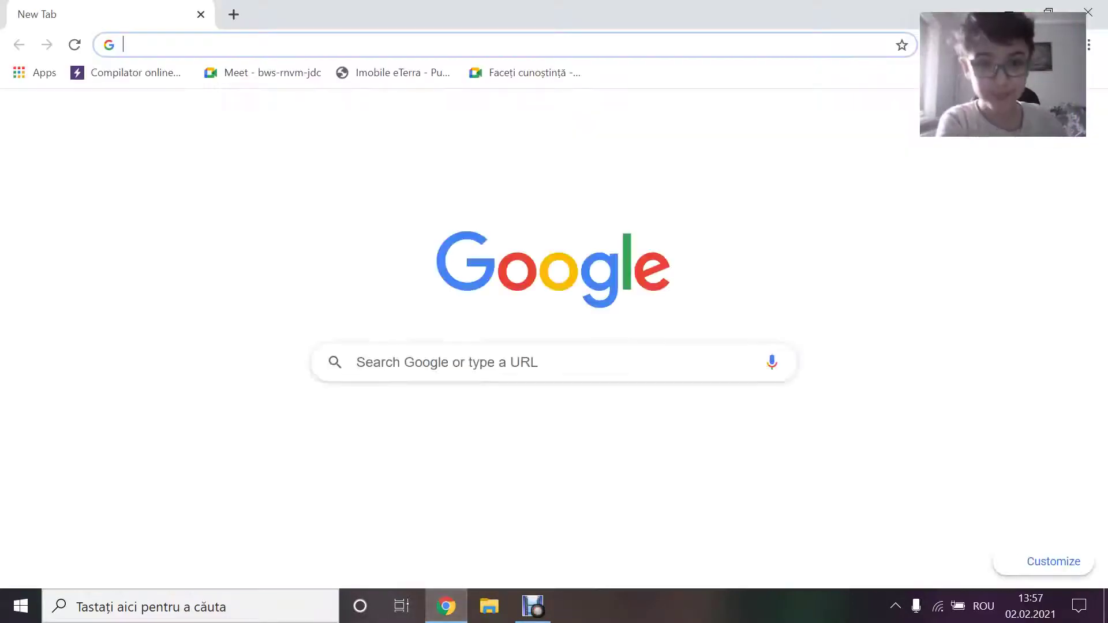
left_click(352, 362)
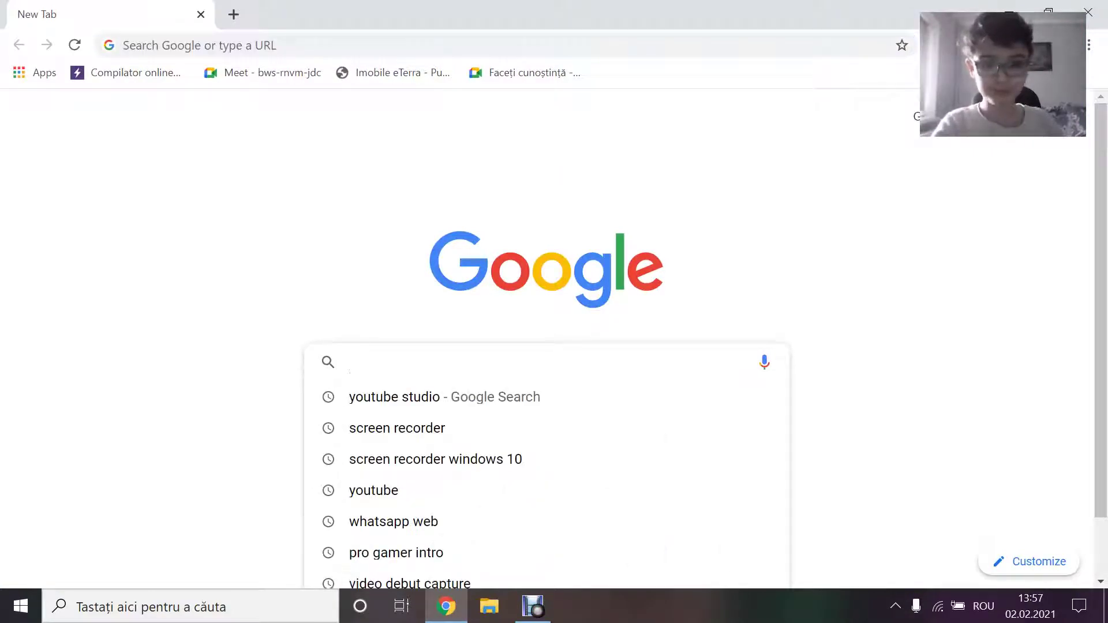
left_click(404, 397)
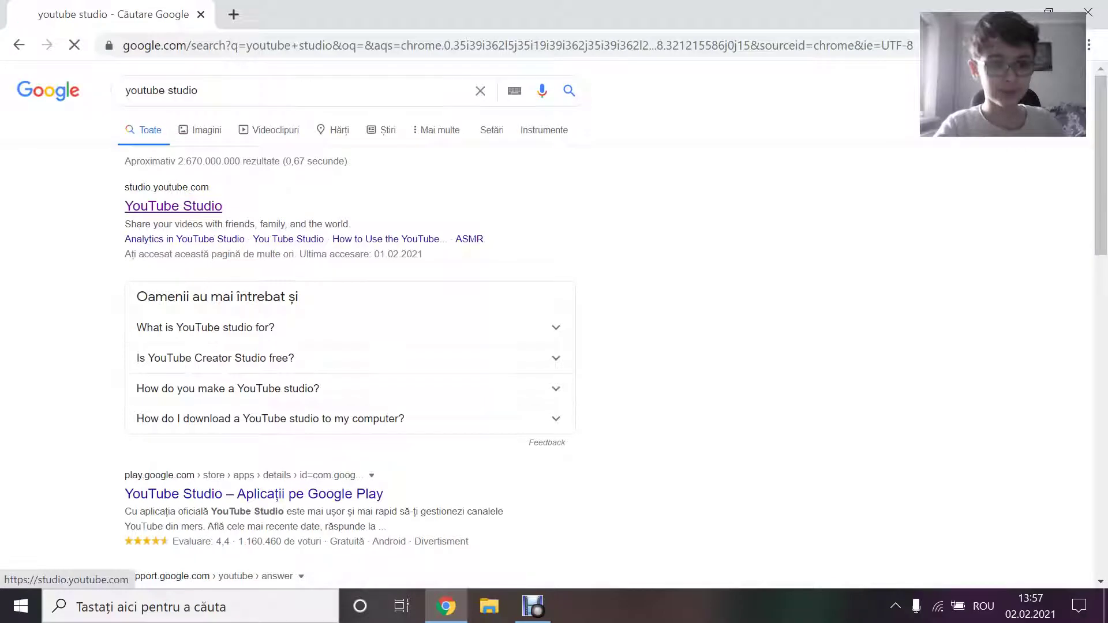
left_click(173, 206)
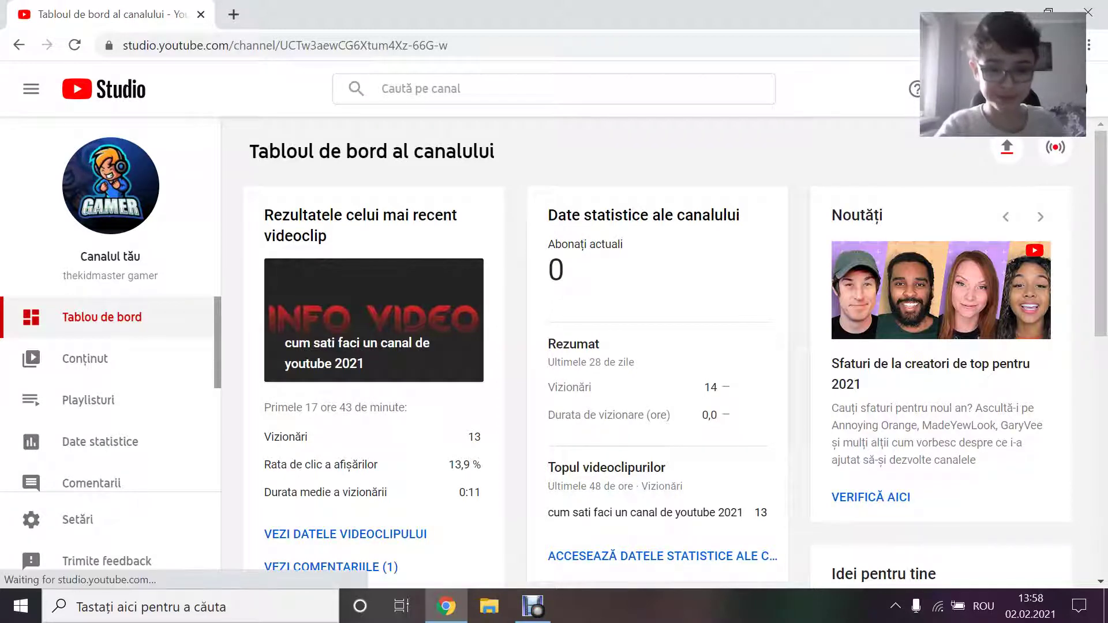
left_click_drag(566, 271, 600, 244)
left_click(563, 271)
left_click(563, 271)
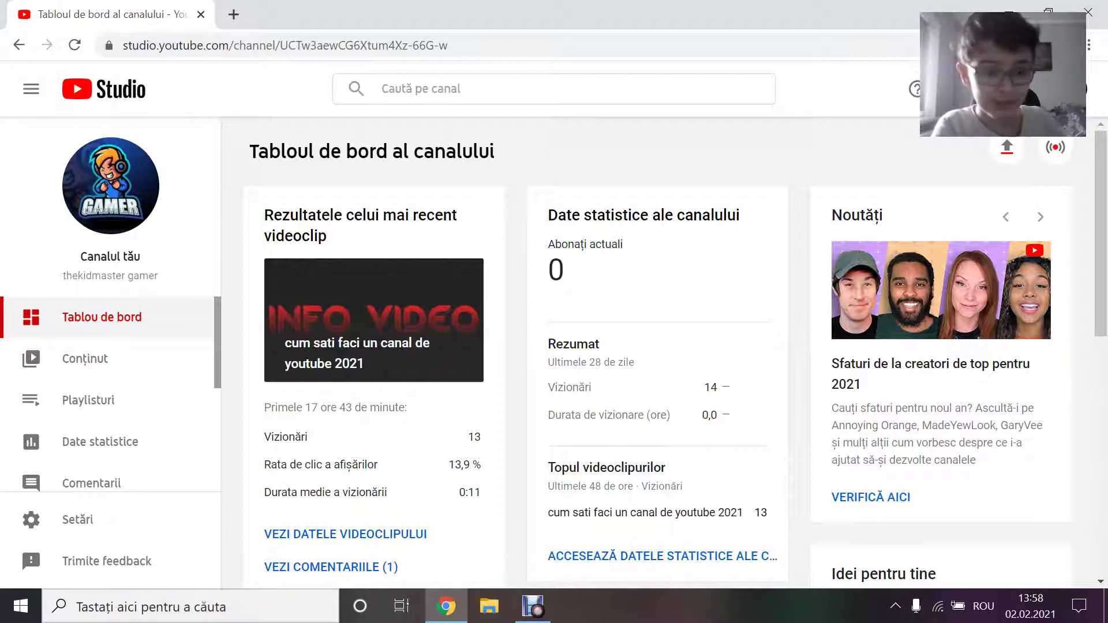
left_click_drag(160, 275, 63, 276)
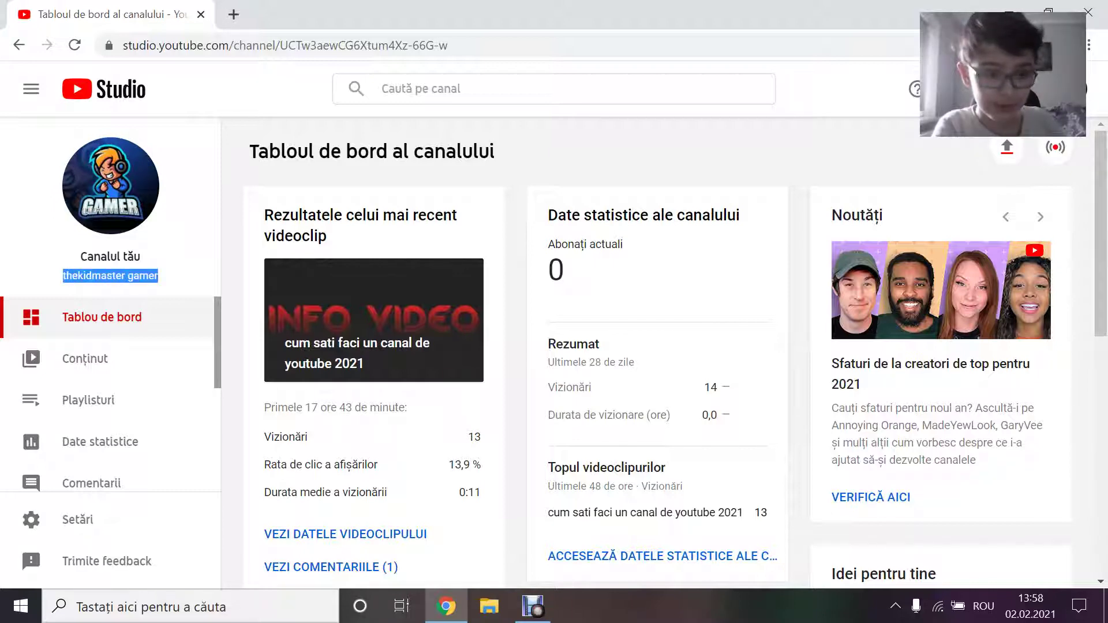
left_click(109, 275)
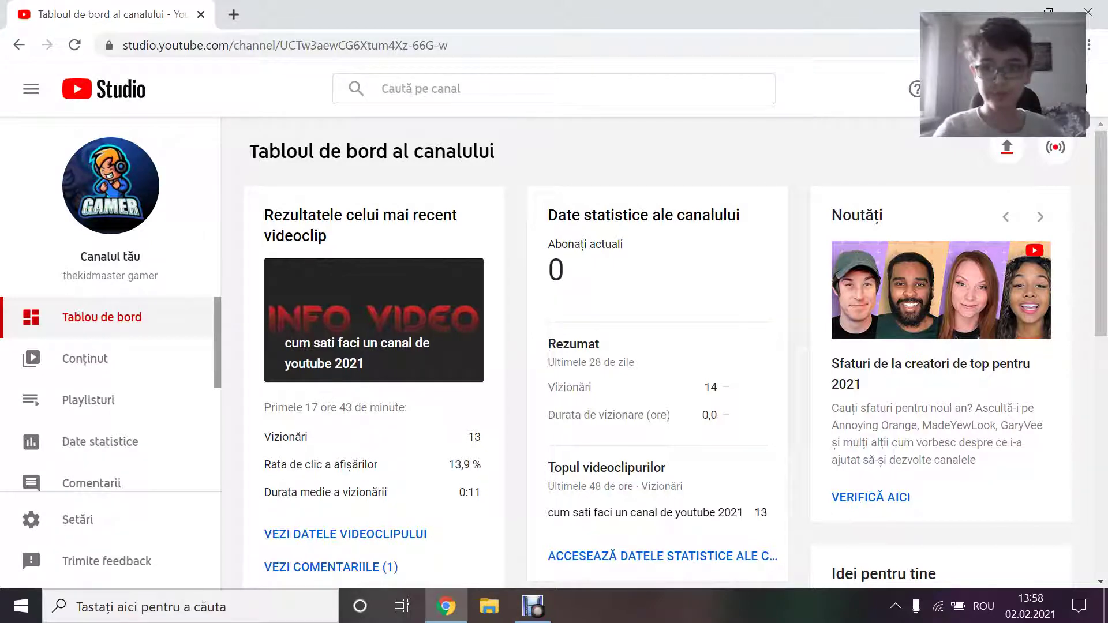
- Switch YouTube Studio to the other signed-in account's channel
left_click(1078, 88)
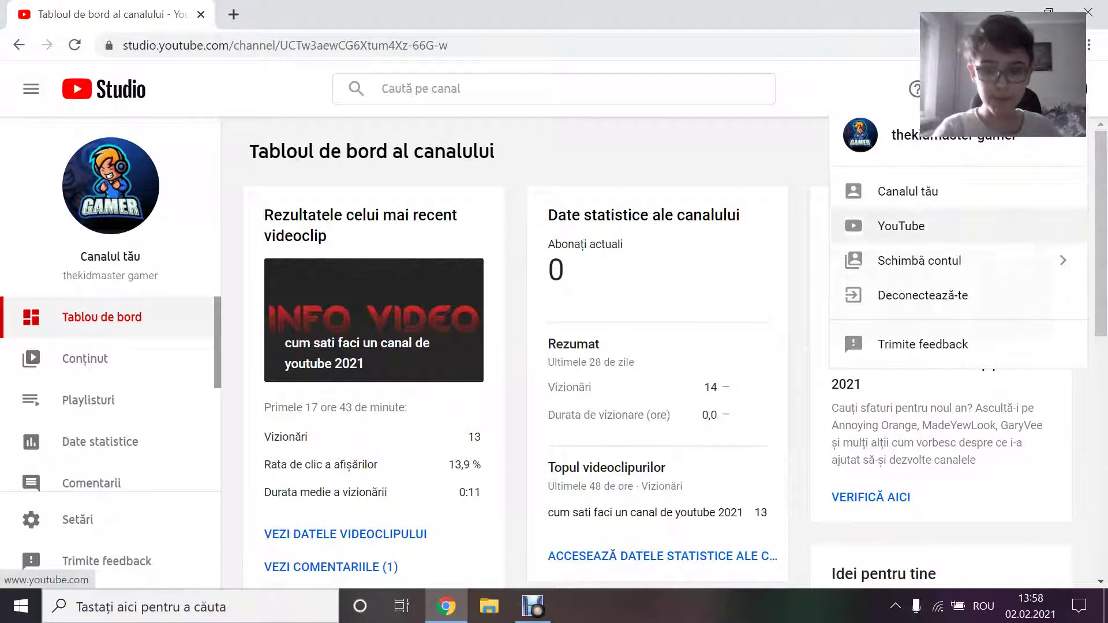
left_click(919, 261)
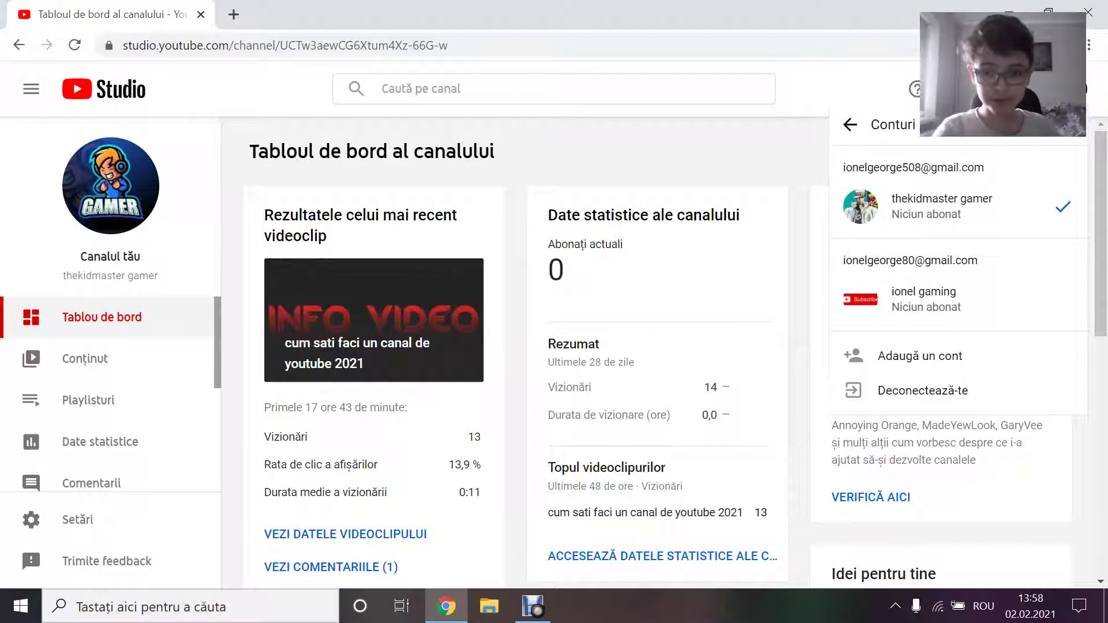
left_click(924, 299)
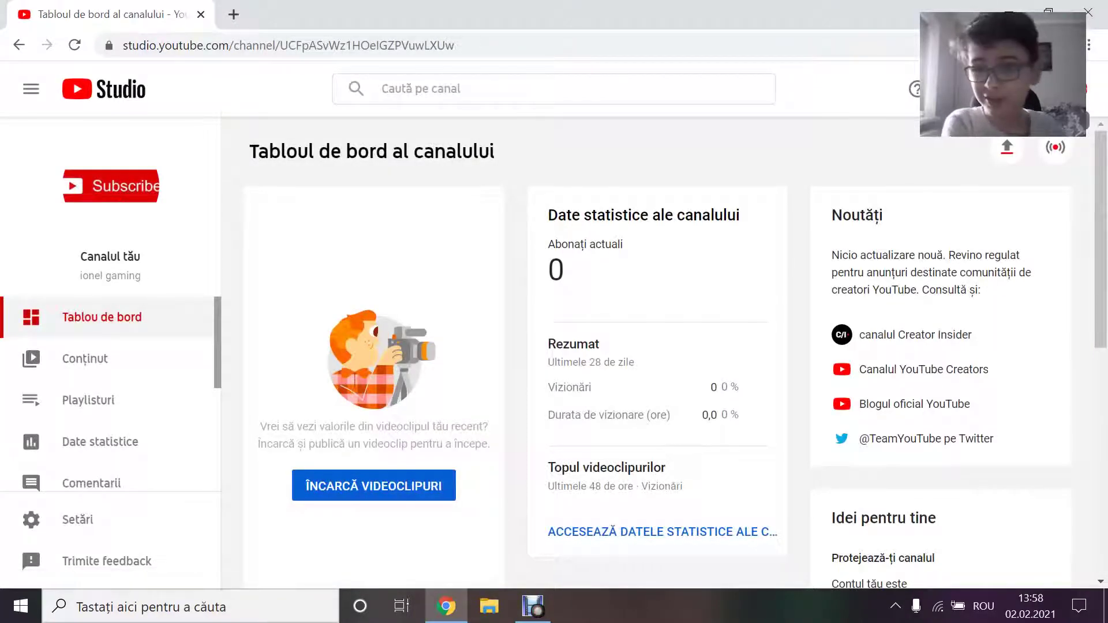
- Open the channel's public YouTube page and close the YouTube Studio dashboard
left_click(1084, 89)
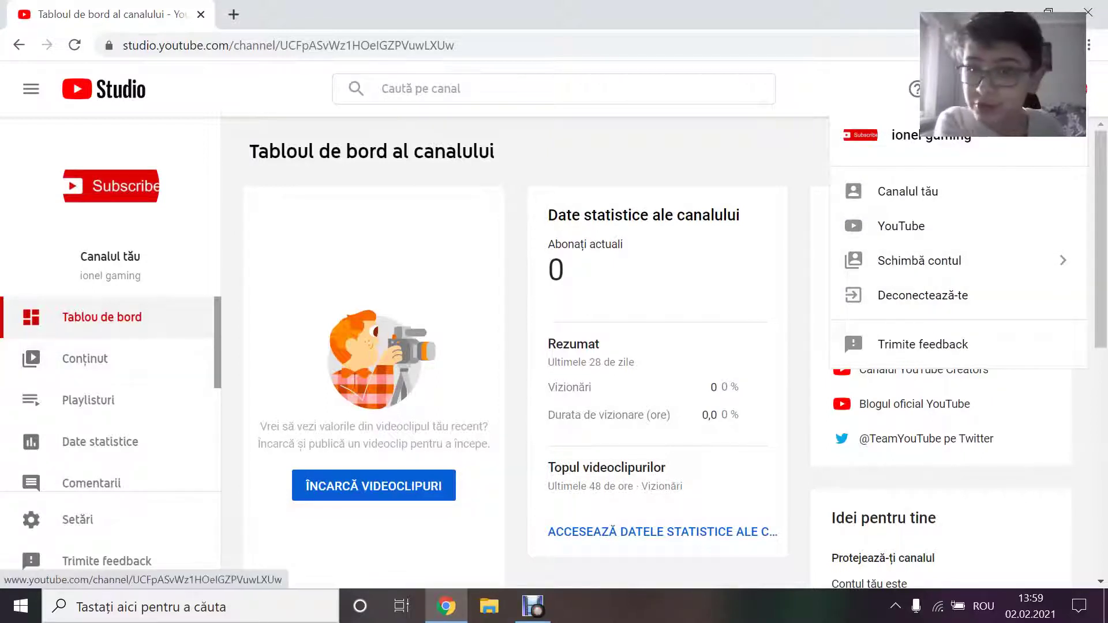
left_click(111, 186)
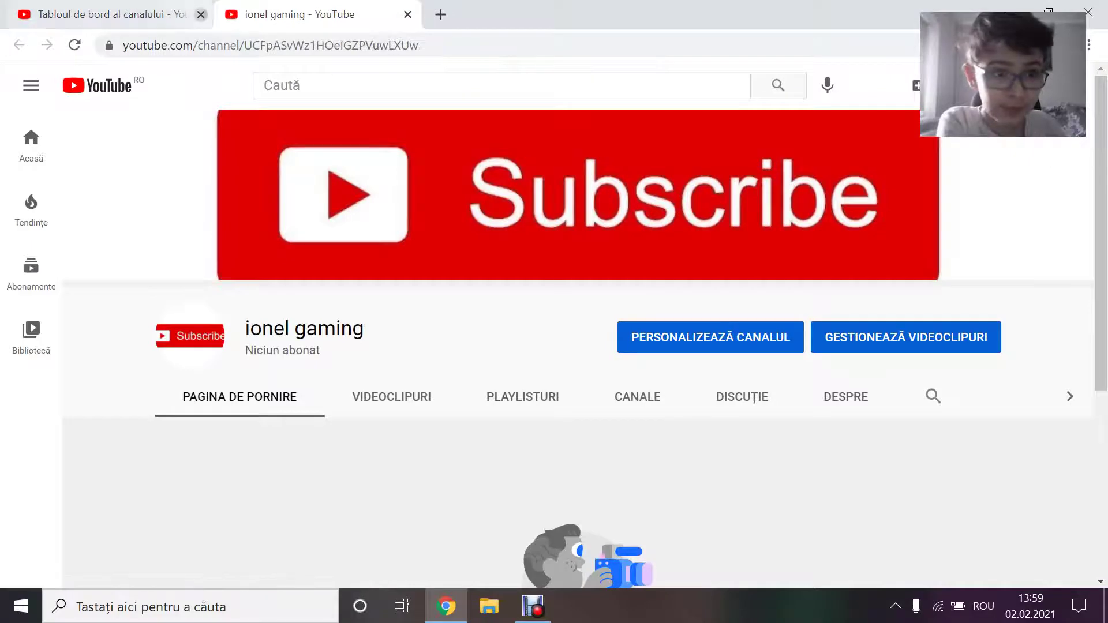
left_click(201, 15)
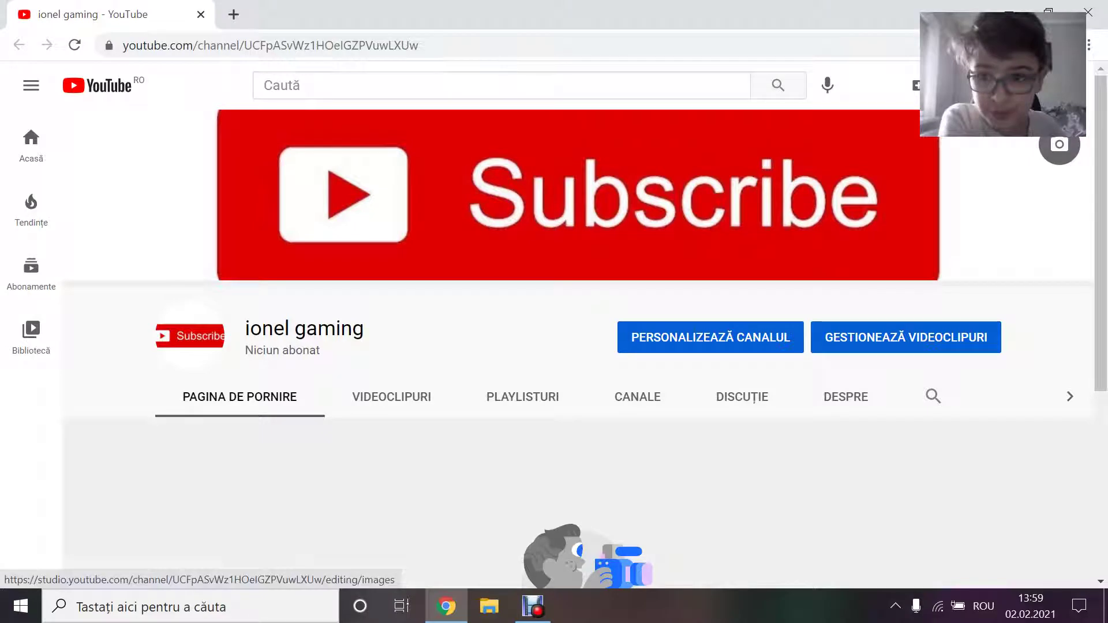
- Open the YouTube account's advanced settings and view the options for moving or deleting the channel
left_click(1069, 85)
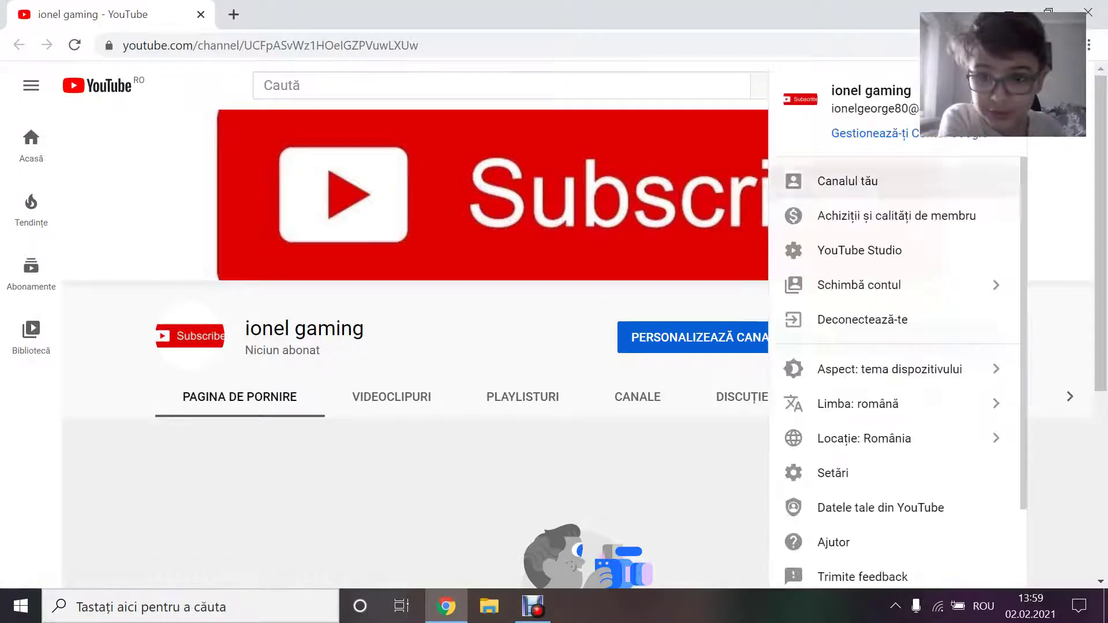
left_click(833, 473)
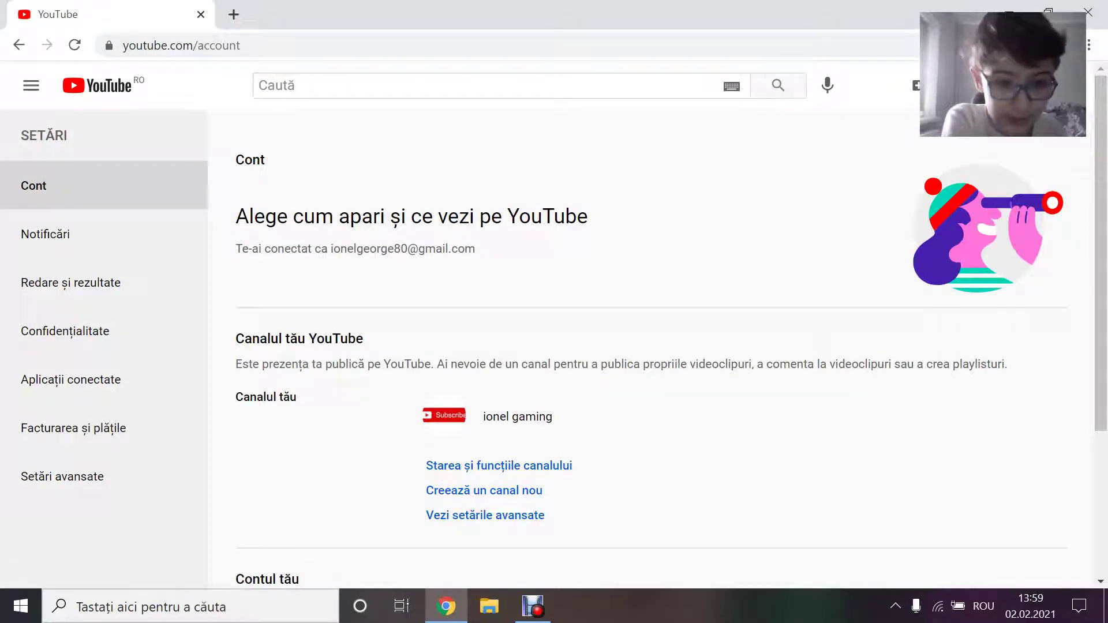
left_click(63, 476)
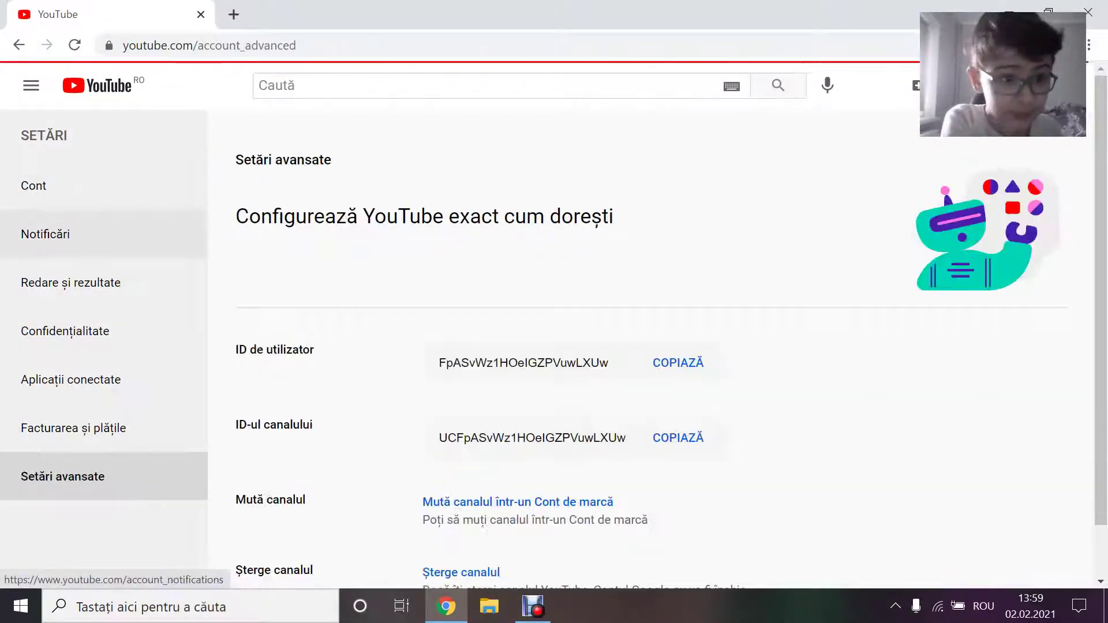
scroll(652, 346, "down", 1)
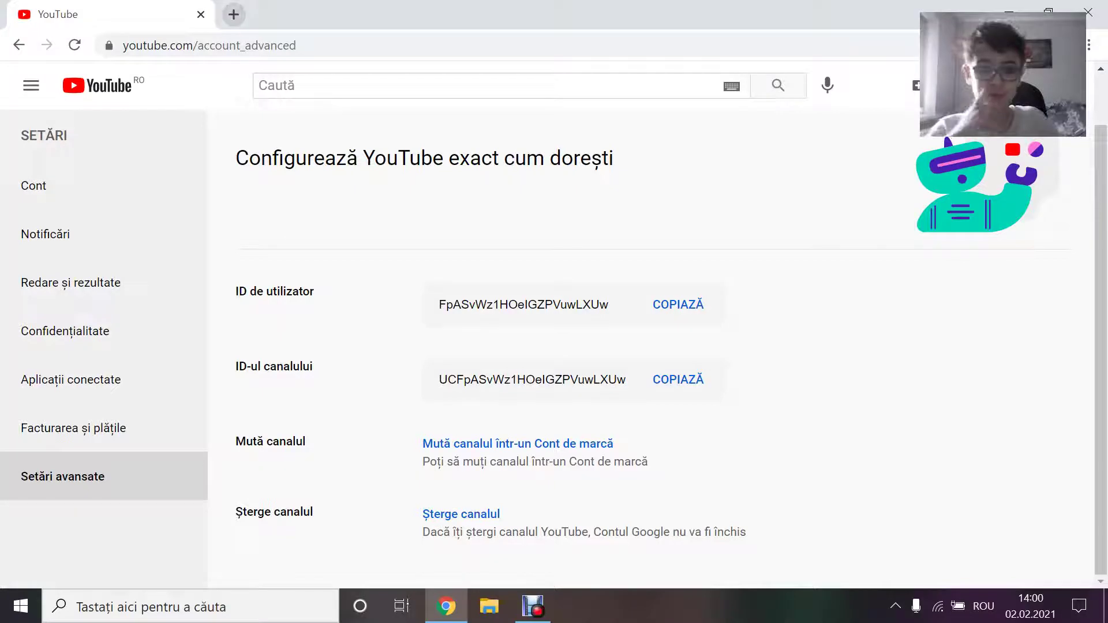
- Open the management page of the current Google Account from a new browser tab
left_click(233, 14)
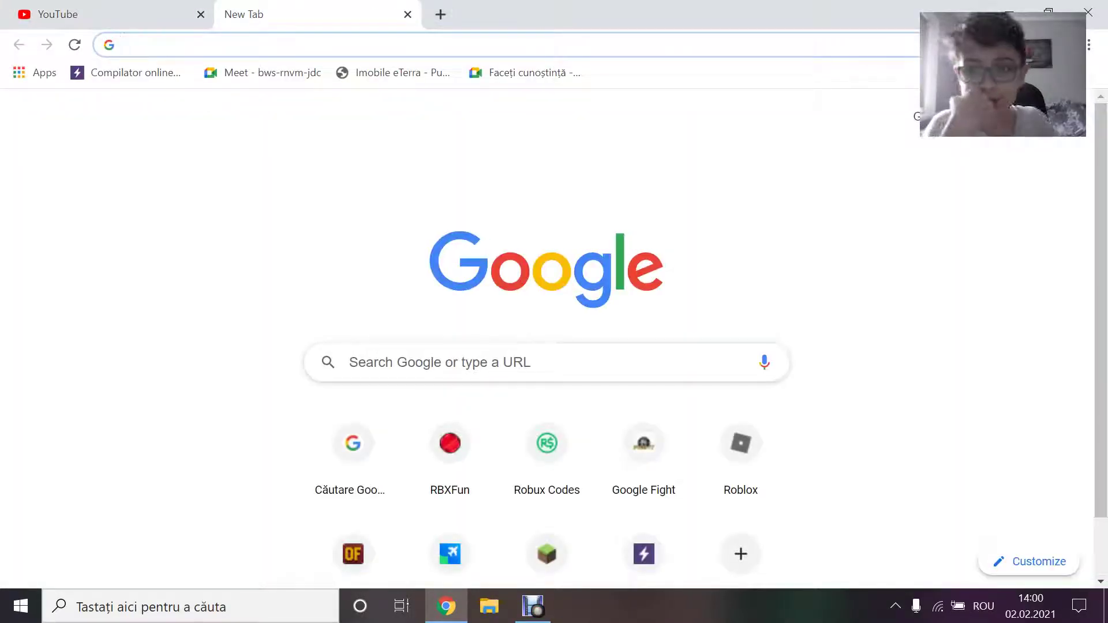
left_click(1074, 116)
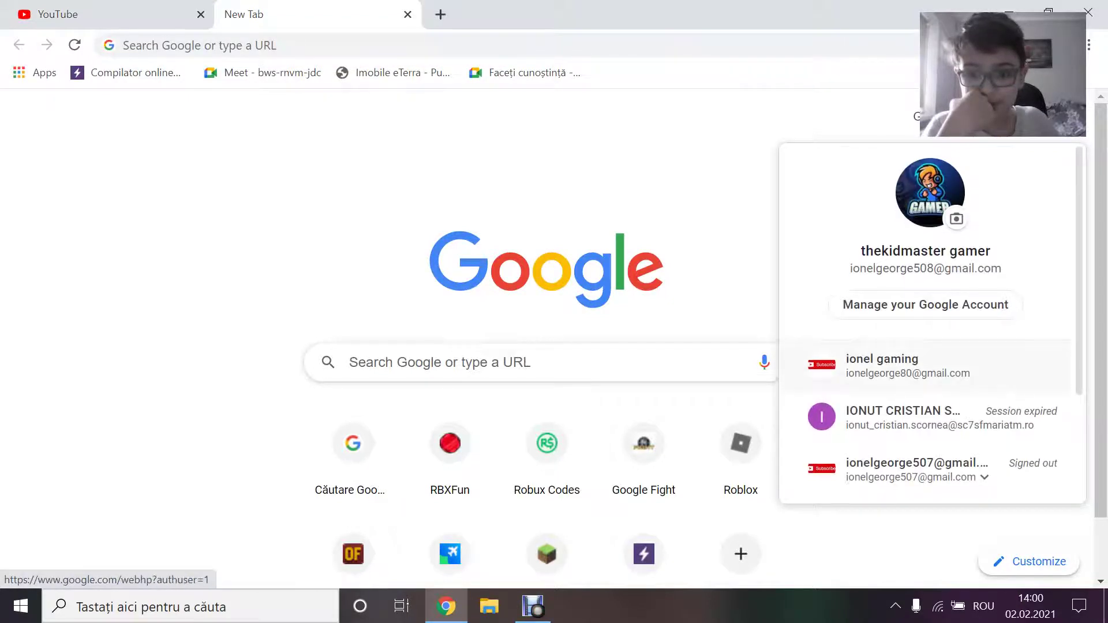
scroll(929, 370, "down", 2)
scroll(929, 370, "up", 2)
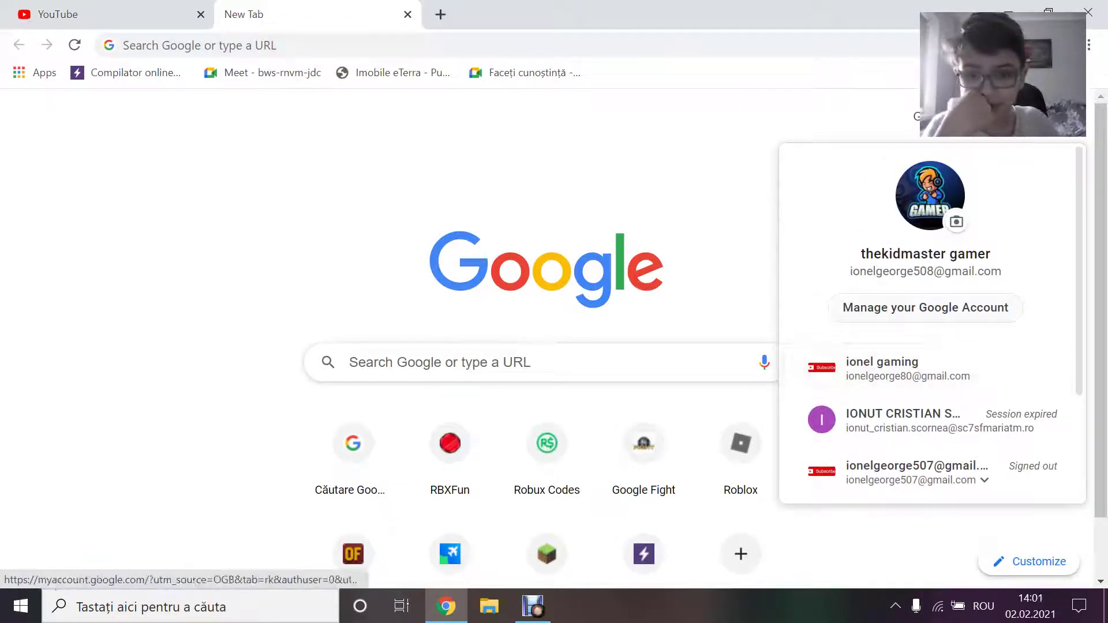
left_click(925, 308)
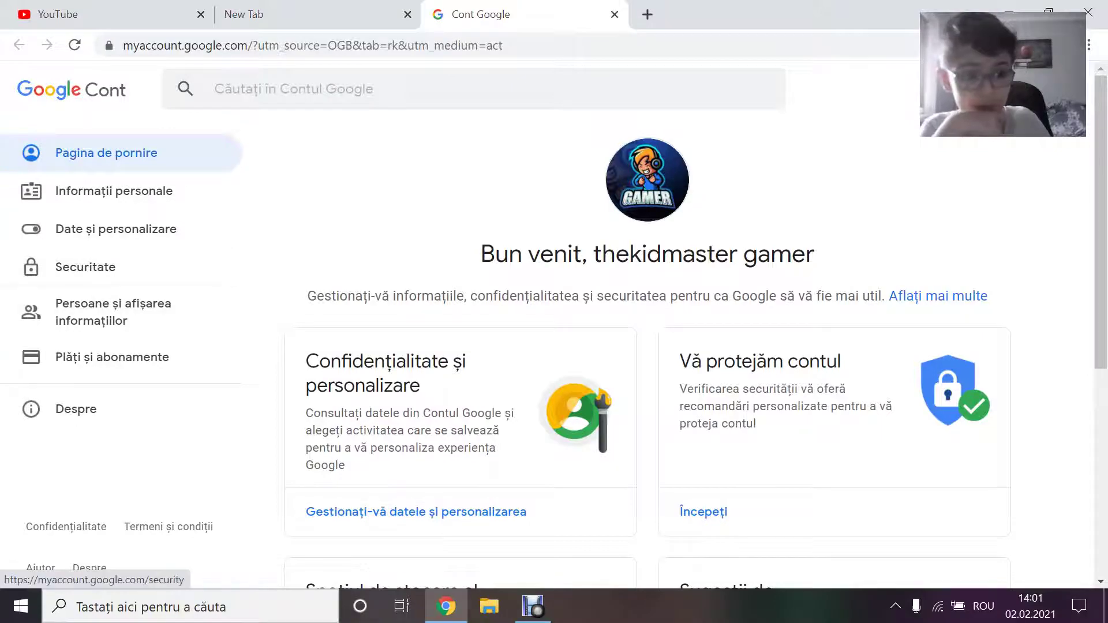
- Look through the Google Account's security settings and its people and sharing settings
left_click(85, 266)
scroll(646, 346, "down", 15)
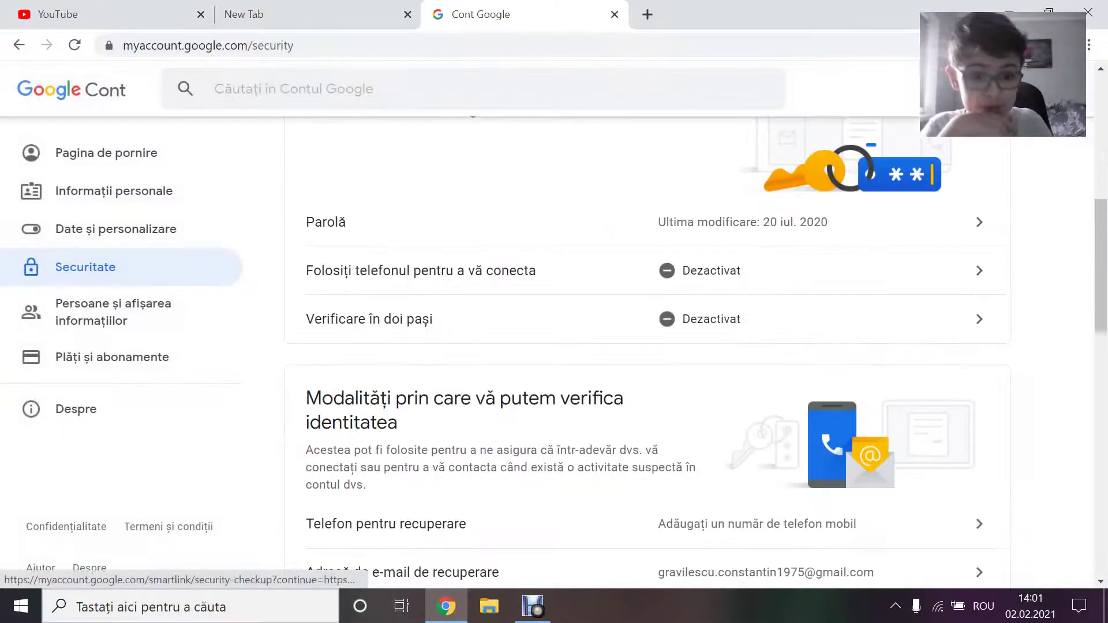
scroll(646, 346, "up", 15)
scroll(646, 347, "down", 20)
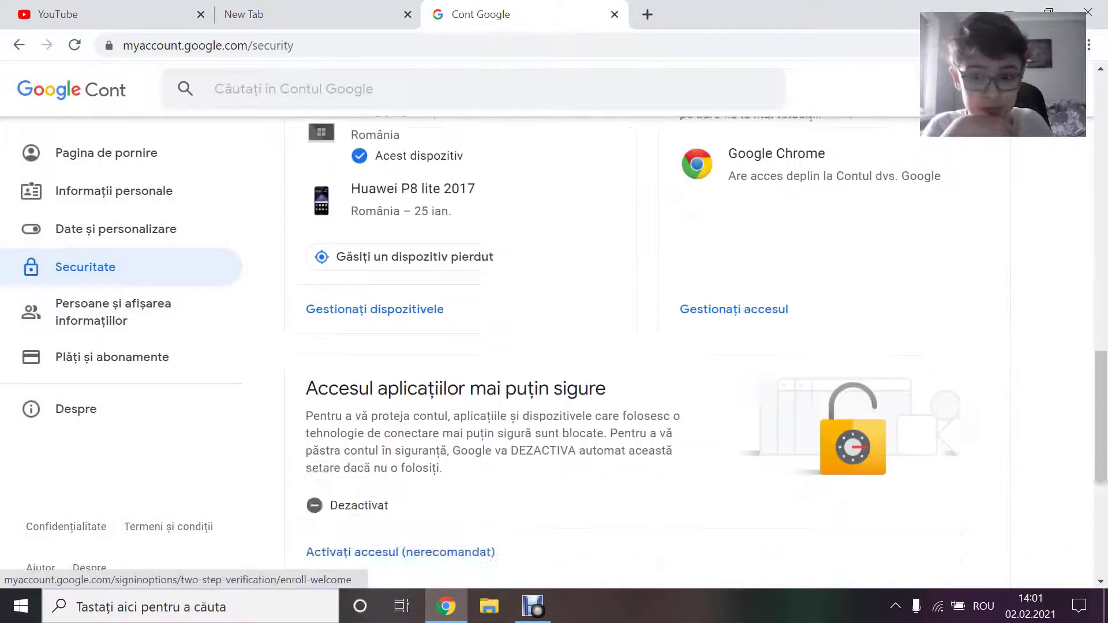
left_click(113, 311)
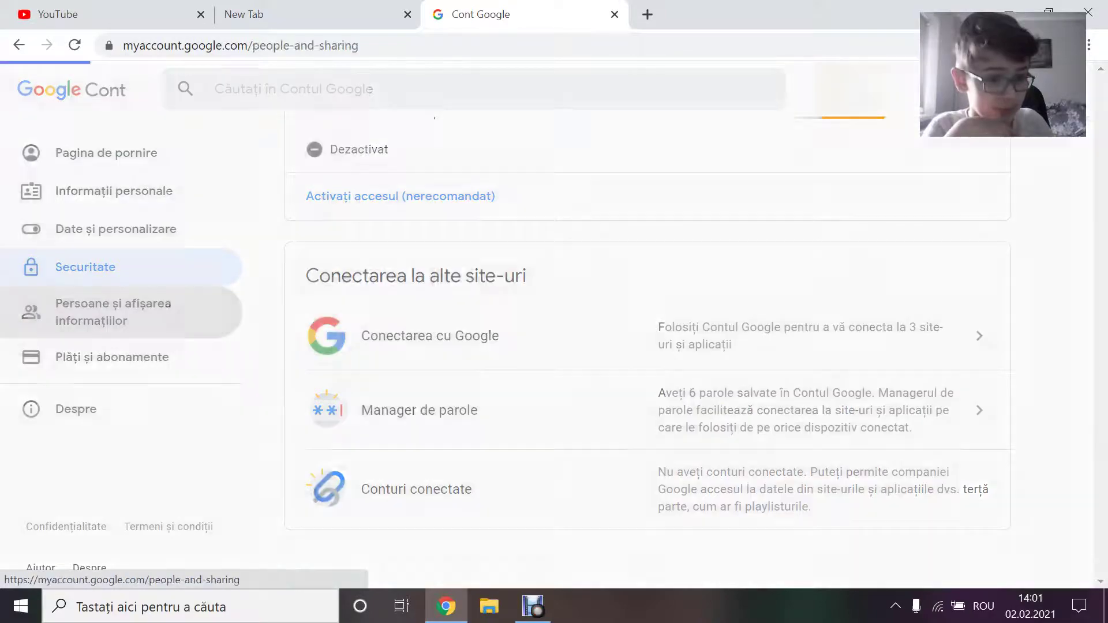
scroll(87, 267, "down", 10)
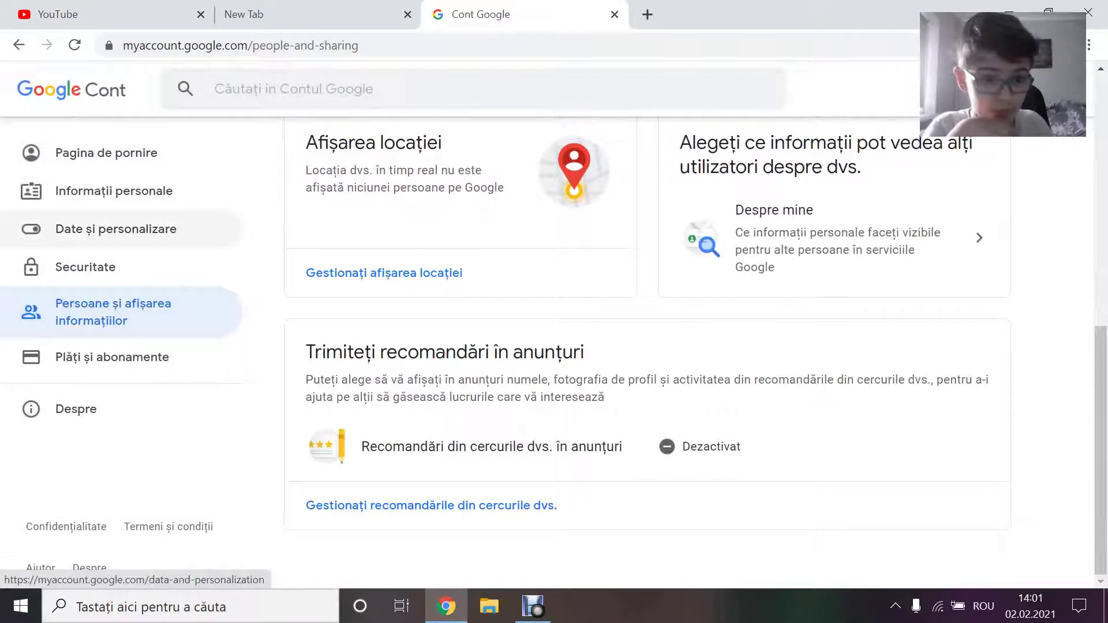
- Find the option to delete a service or the account under data and personalization, and review its choices
left_click(116, 229)
scroll(646, 346, "down", 15)
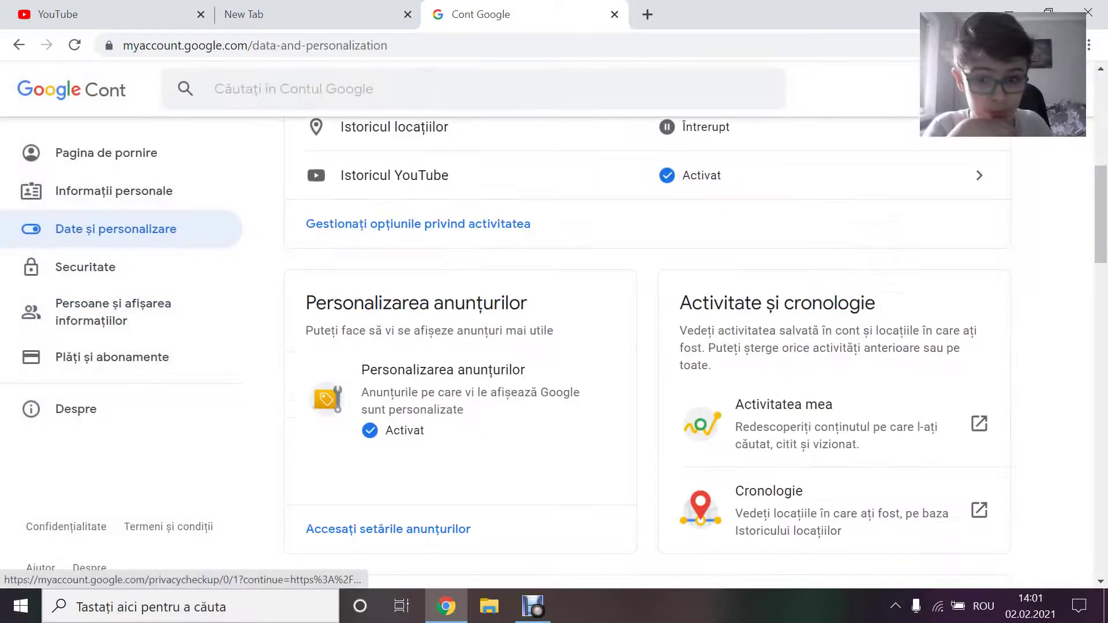
scroll(416, 254, "down", 8)
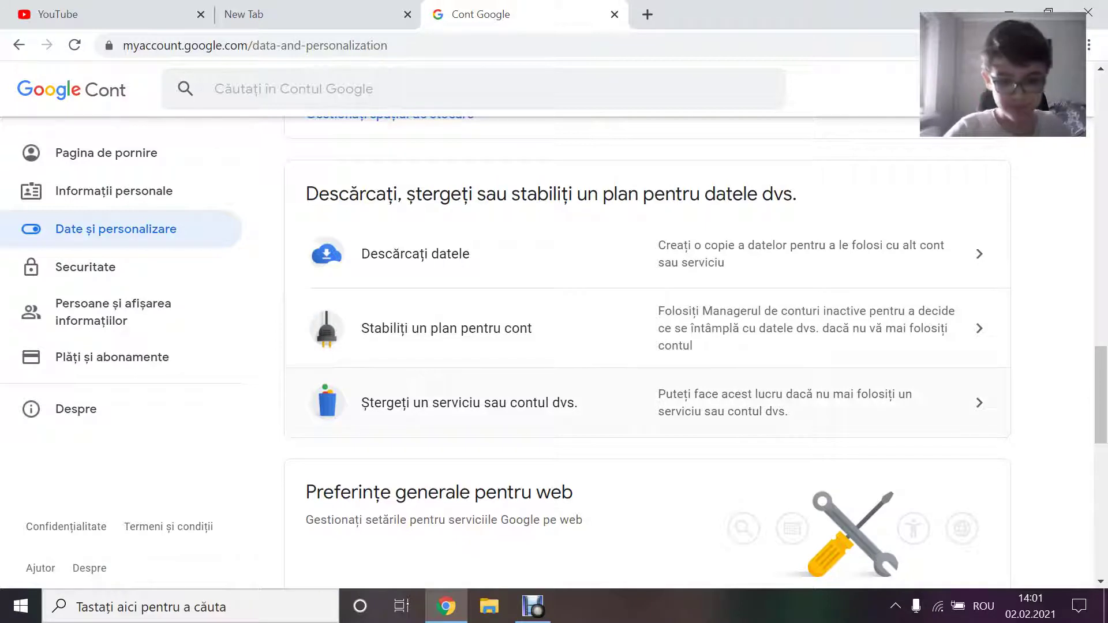
left_click(469, 402)
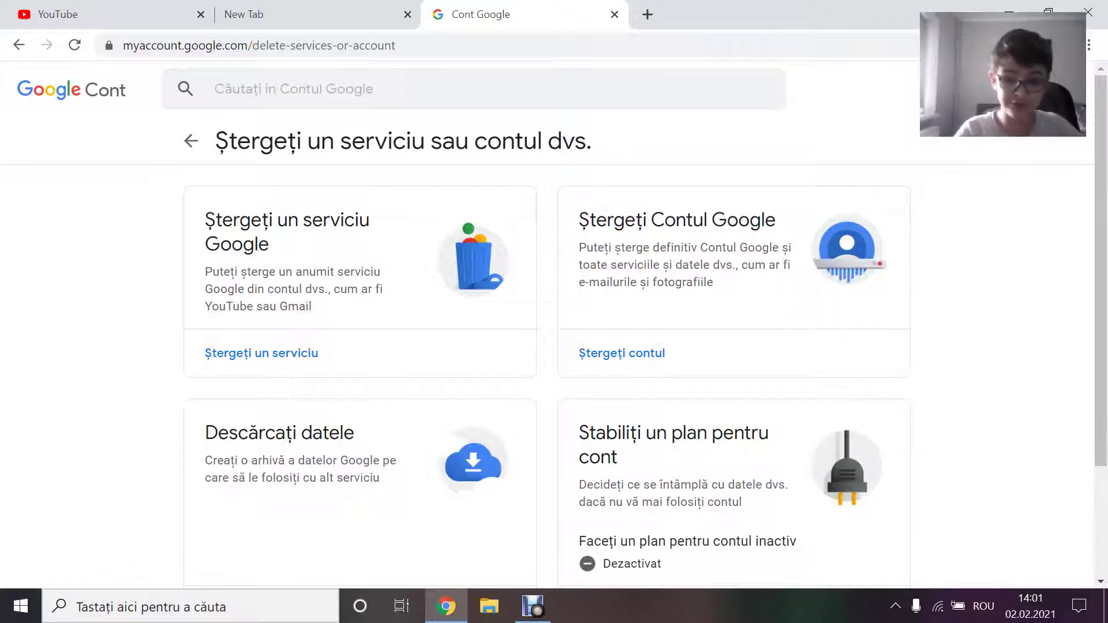
scroll(619, 464, "down", 3)
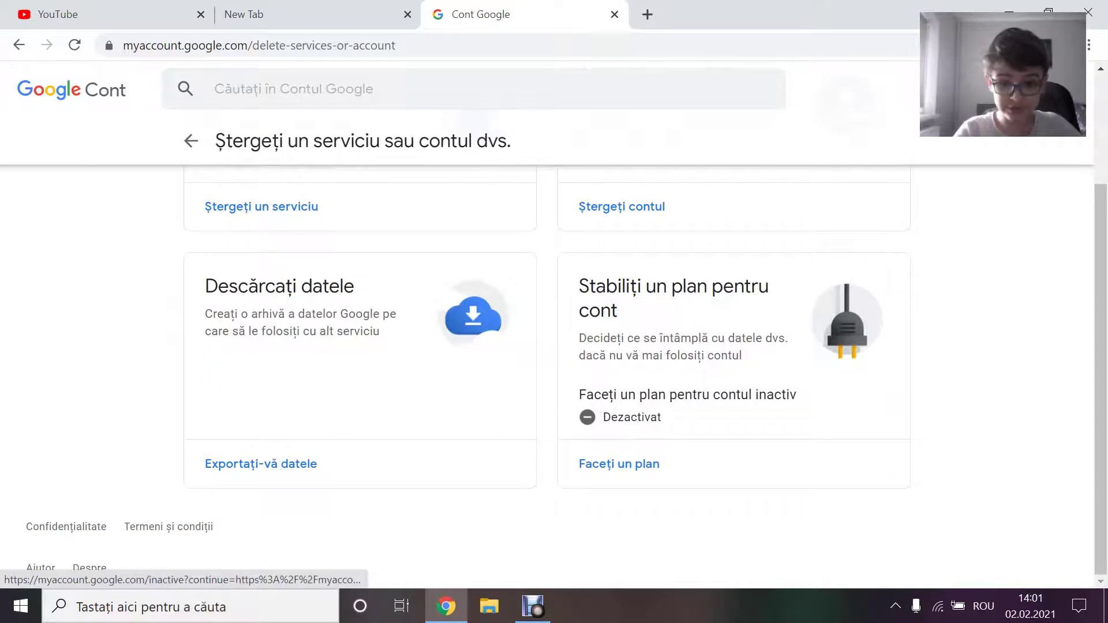
scroll(619, 464, "up", 3)
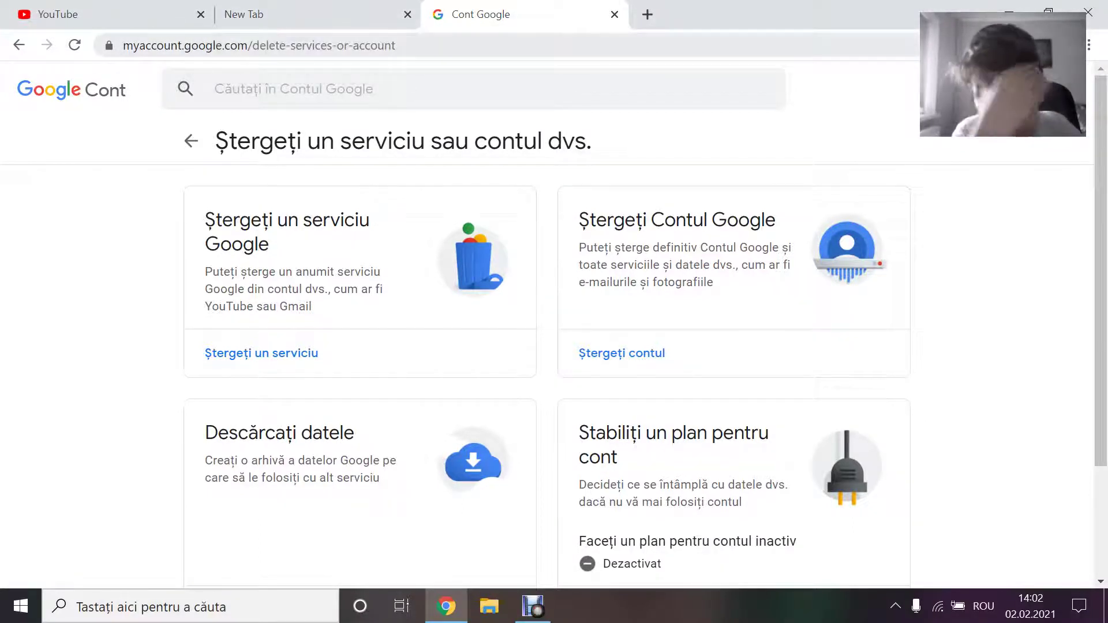
- Return from the YouTube advanced settings to the channel's public page
key("ctrl+1")
key("alt+Left")
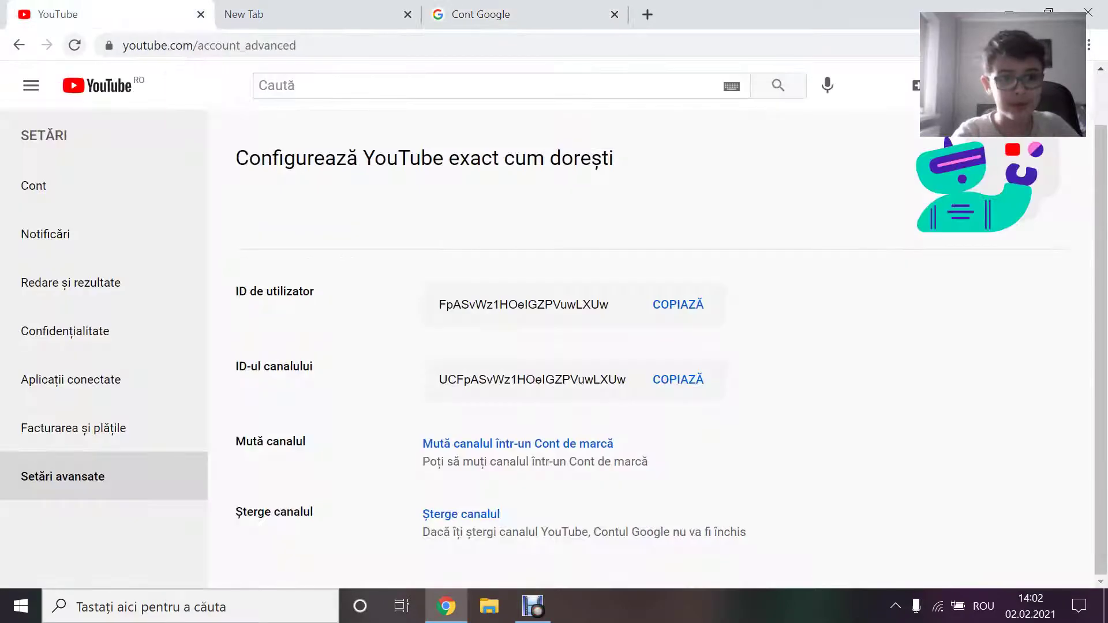
key("alt+Left")
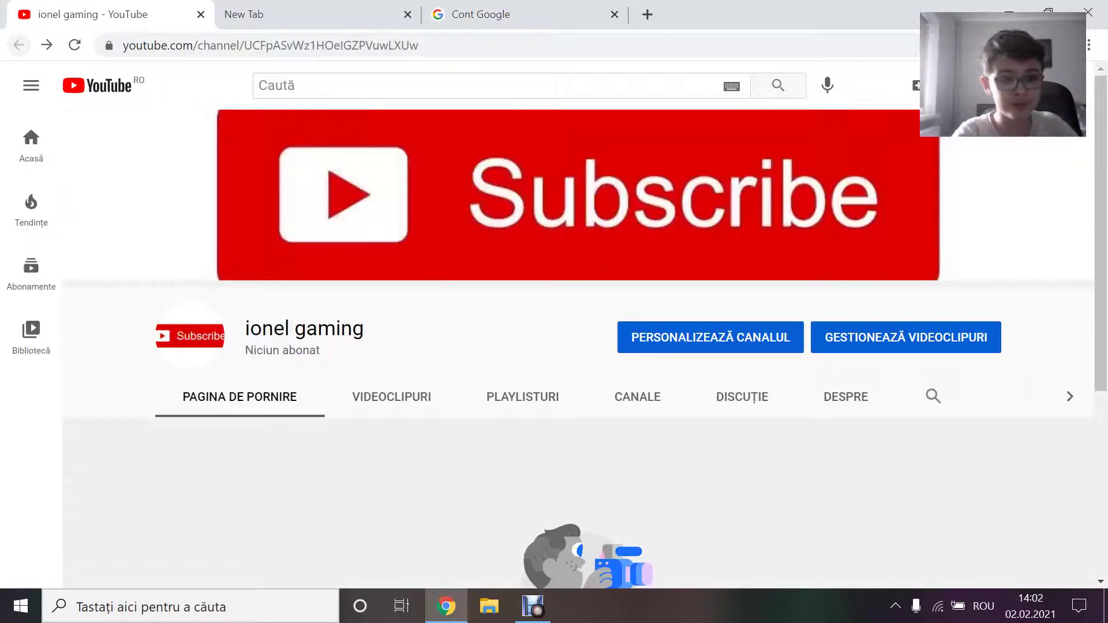
- Open the channel's branding customization page from its profile picture and close the empty browser tab
left_click(190, 335)
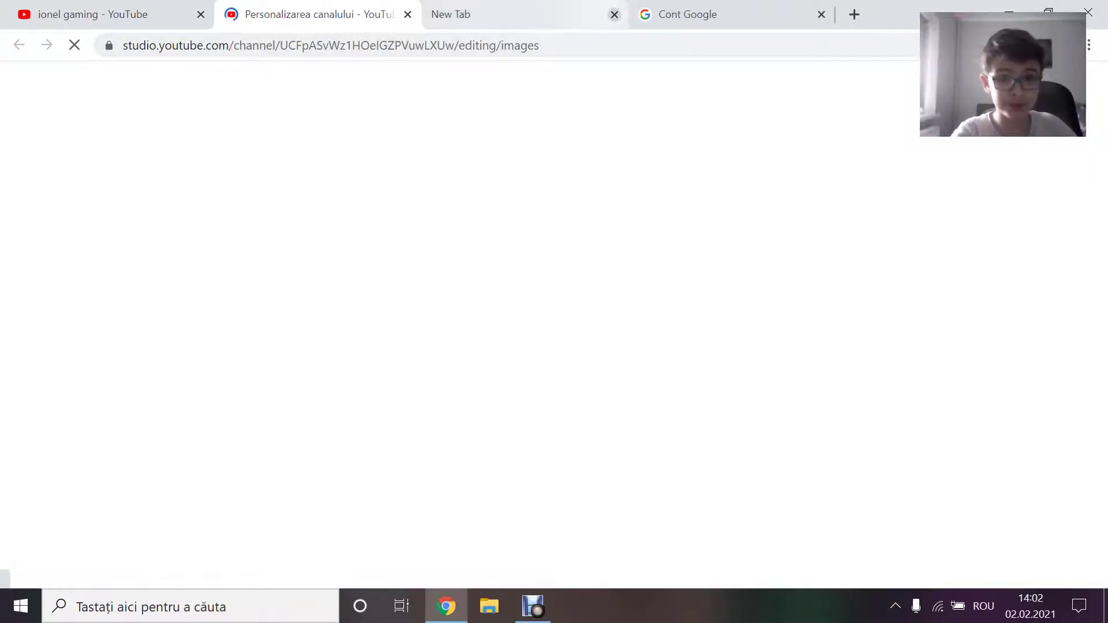
left_click(614, 15)
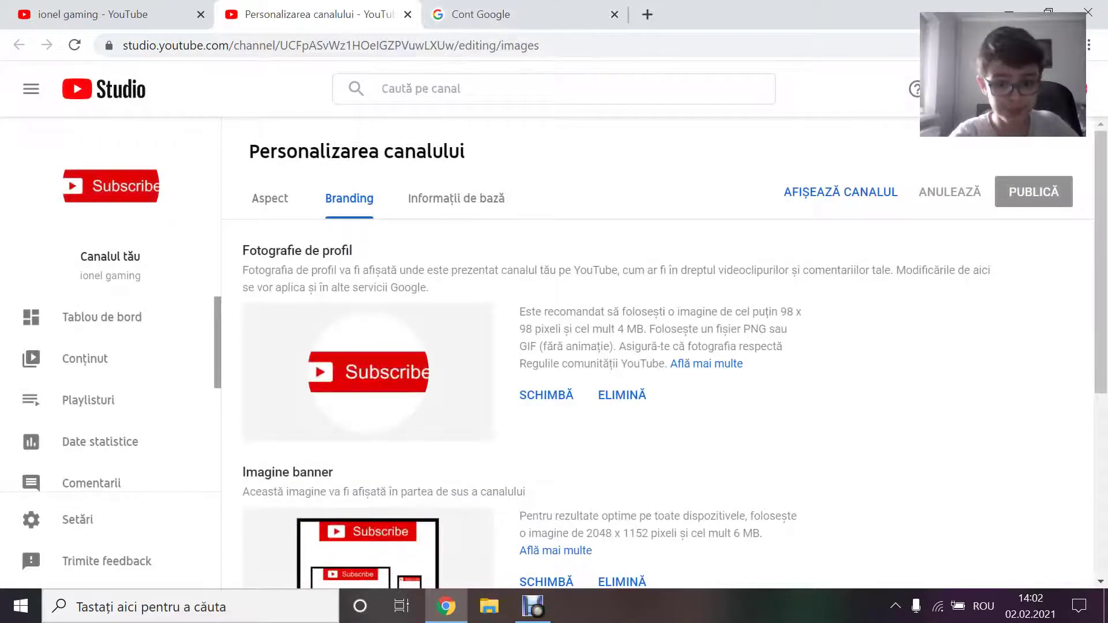
left_click(546, 395)
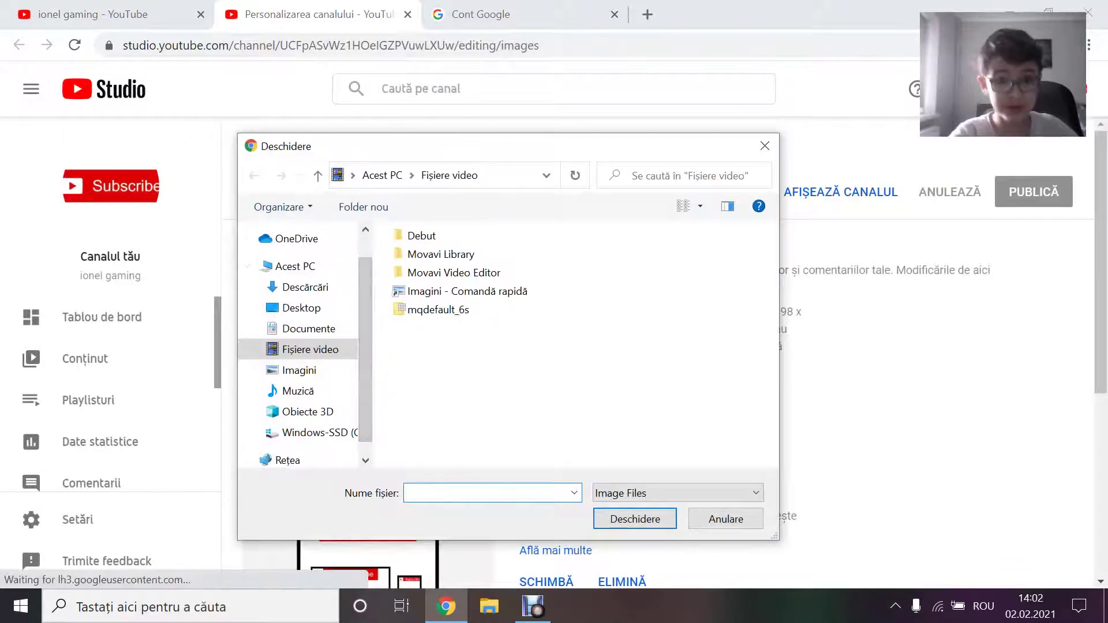
left_click(764, 146)
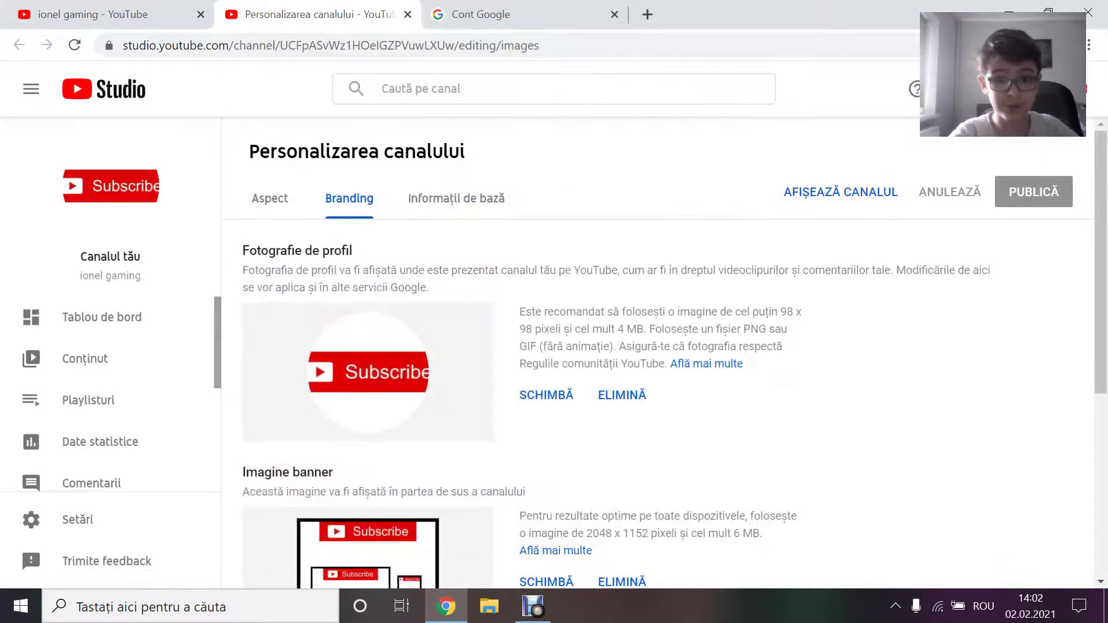
- Search Google for "gamer intro" in a new browser tab and show the image results
left_click(648, 15)
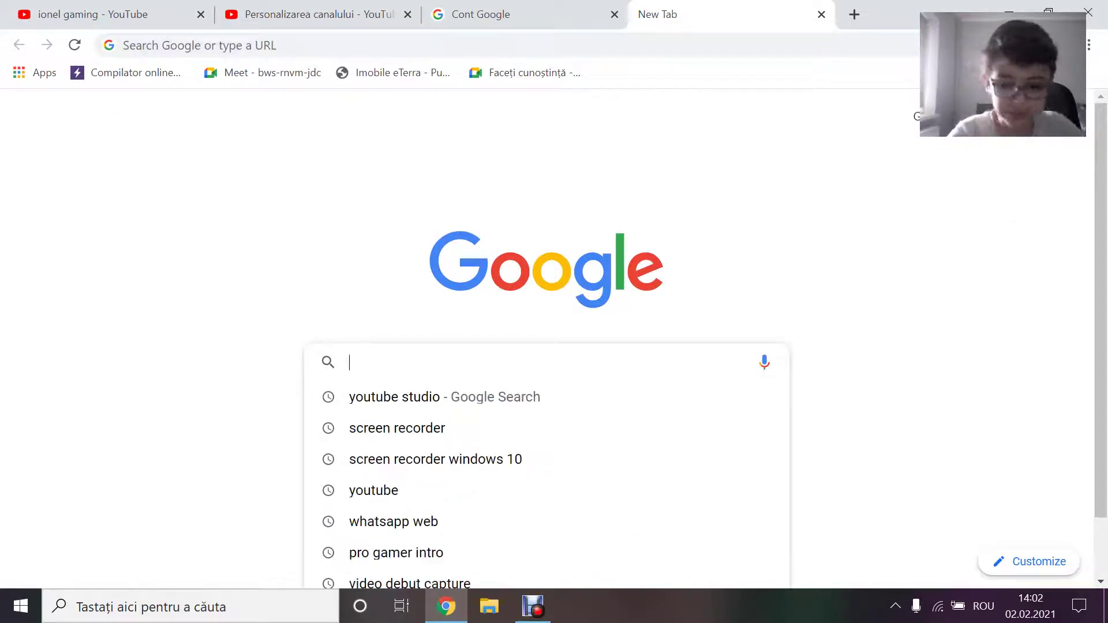
type("GMAER")
key("BackSpace")
key("BackSpace")
key("BackSpace")
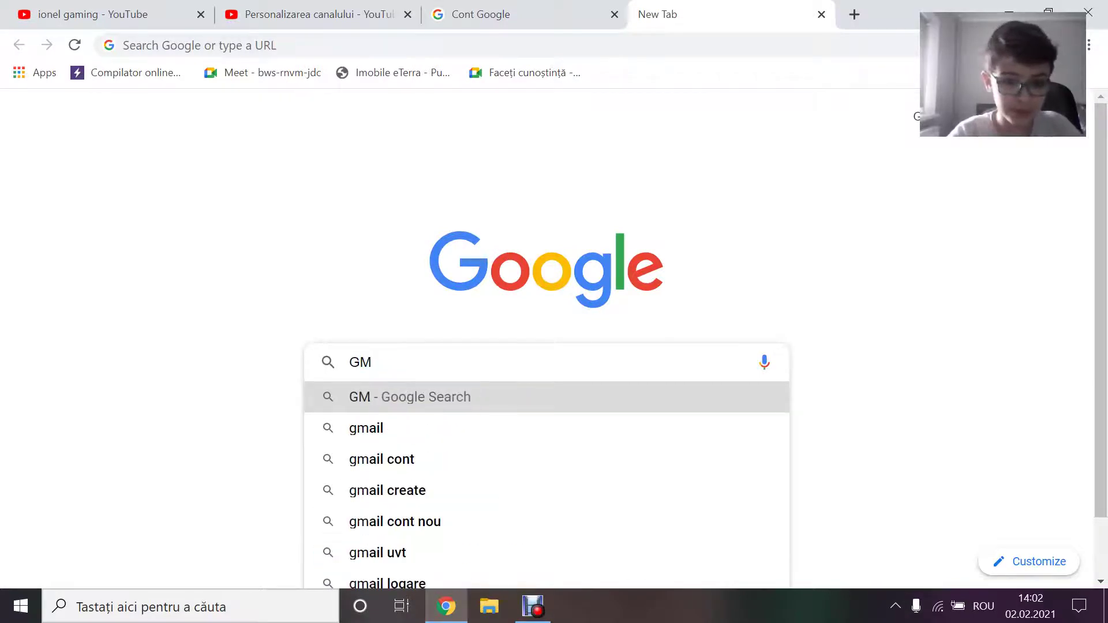
key("BackSpace")
type("MA")
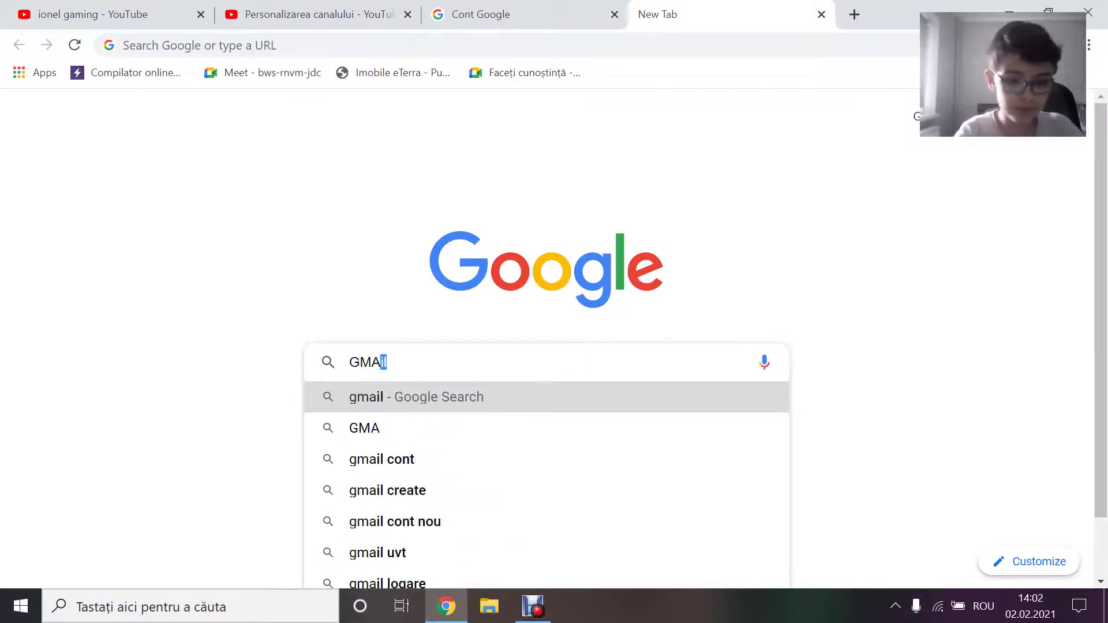
key("BackSpace")
key("BackSpace")
key("BackSpace")
type("AM")
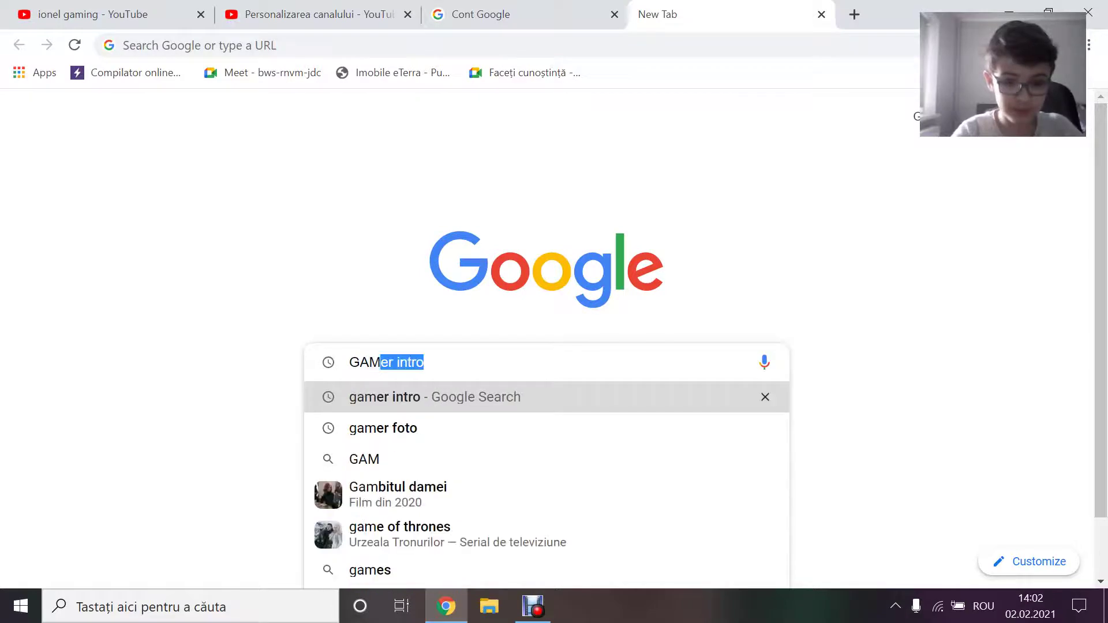
type("ER")
key("Return")
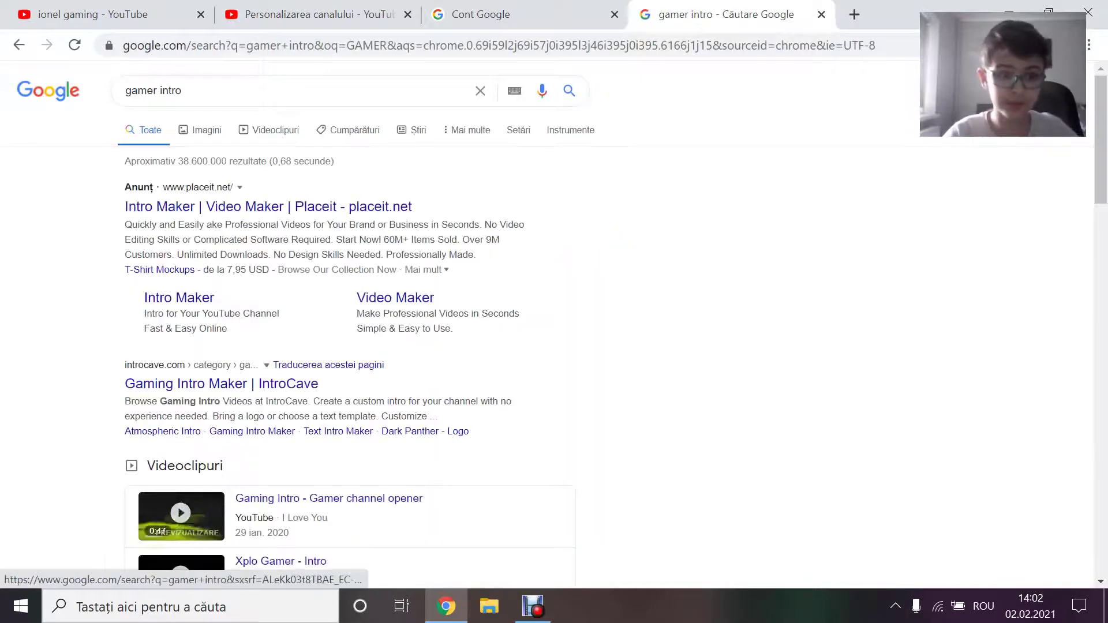
left_click(199, 130)
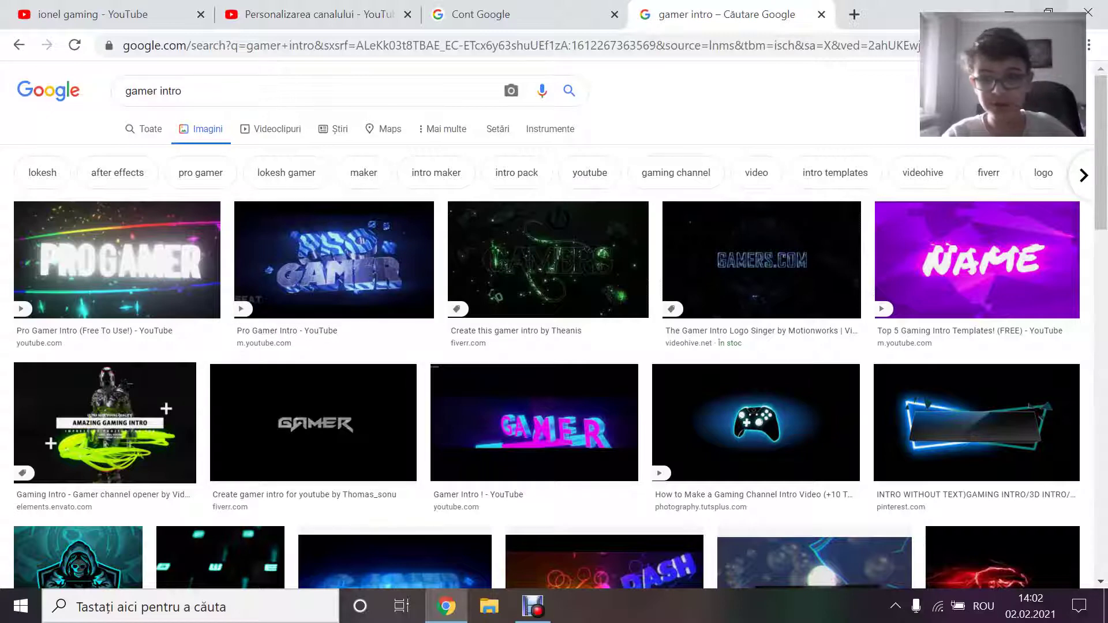
- Shrink the browser window, zoom the results page out to 25%, and save the blue "Pro Gamer" image to the desktop
key("super+Down")
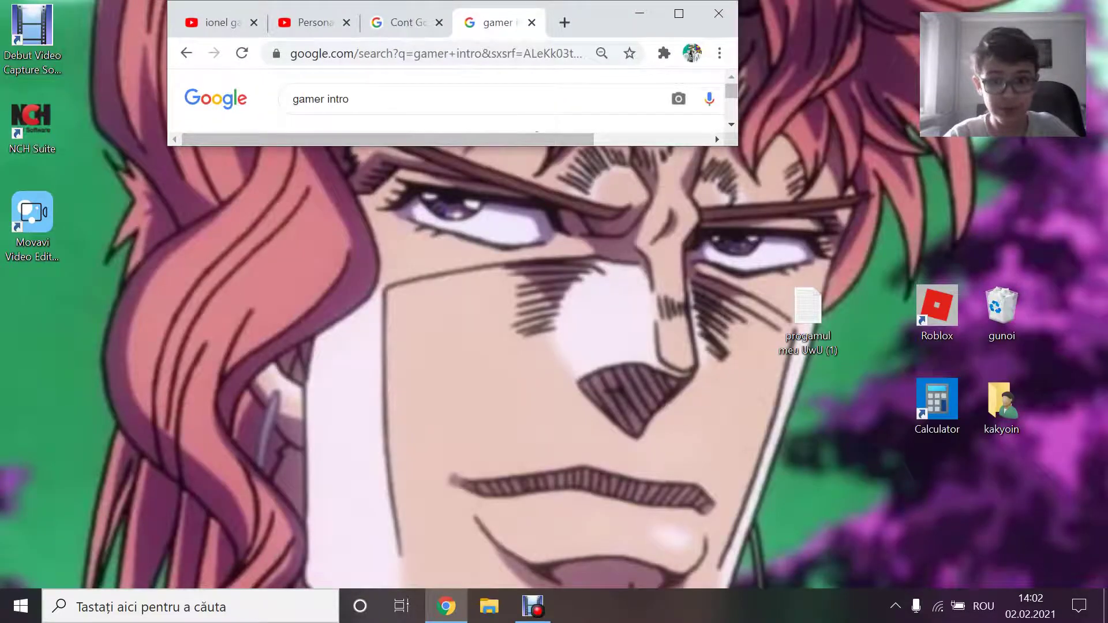
left_click(719, 53)
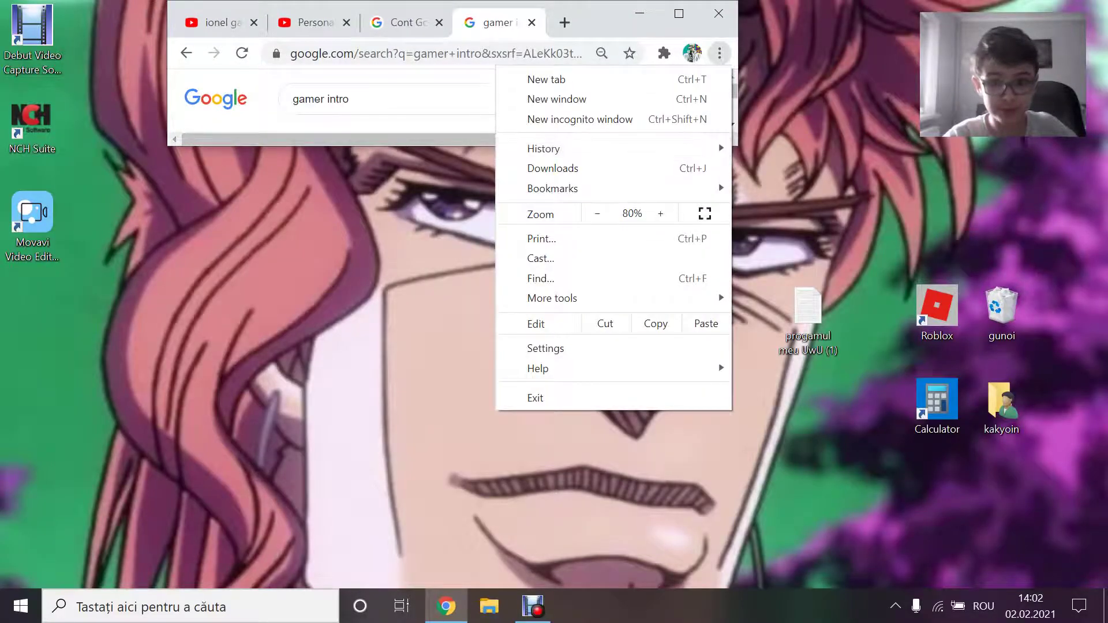
left_click(597, 213)
left_click(598, 214)
left_click(598, 214)
left_click(597, 214)
left_click(597, 214)
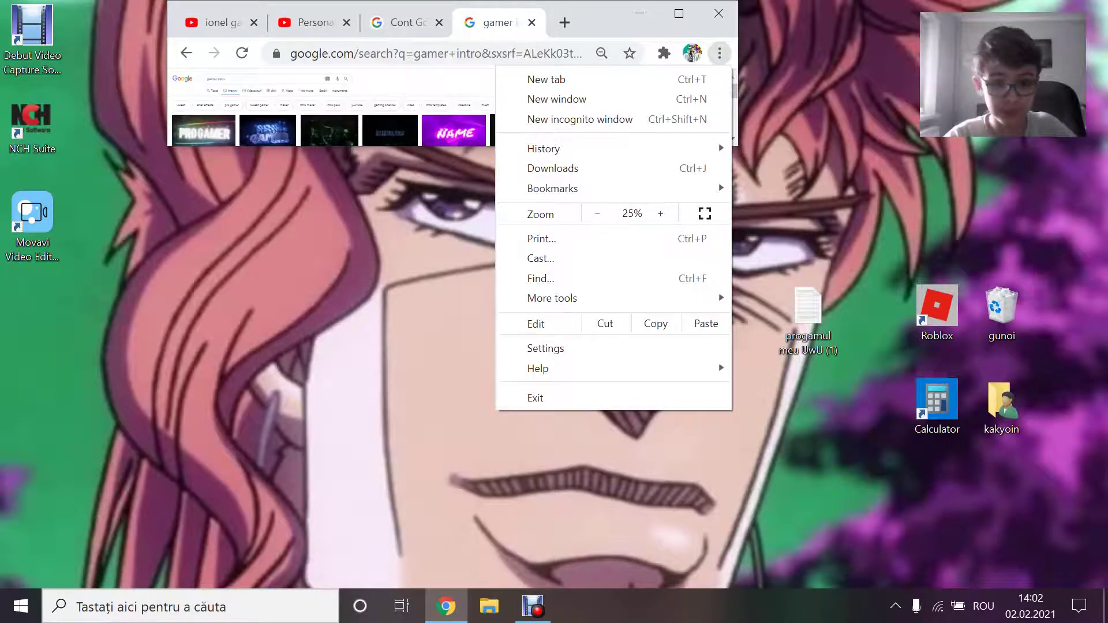
left_click_drag(267, 130, 872, 218)
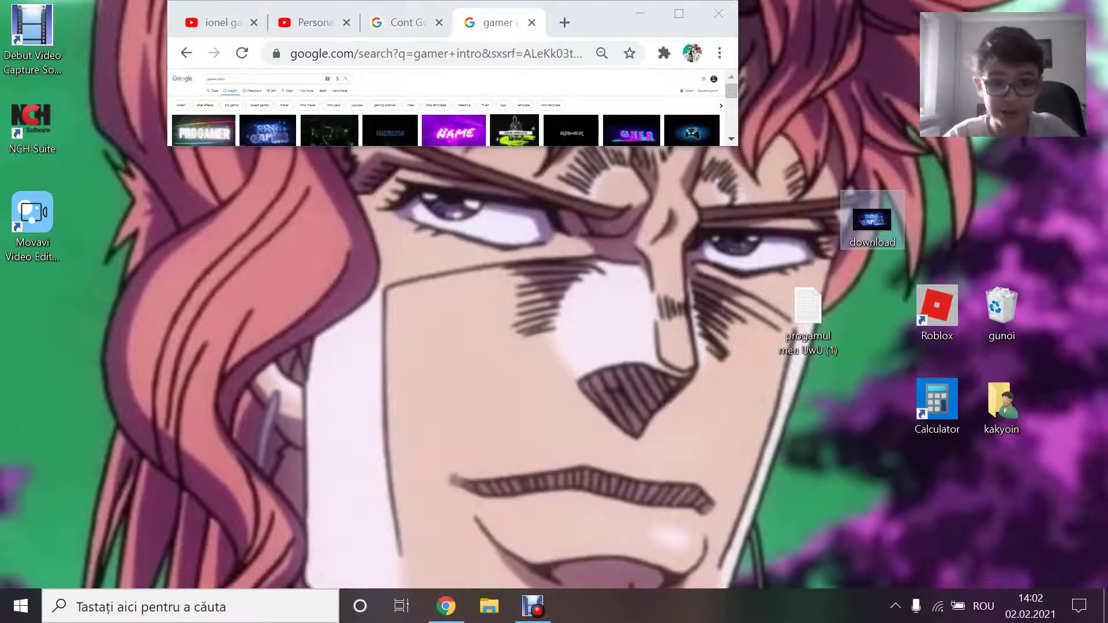
- Return to the channel's branding page in the maximized browser and check the file chooser for changing the profile photo
left_click(404, 22)
left_click(679, 13)
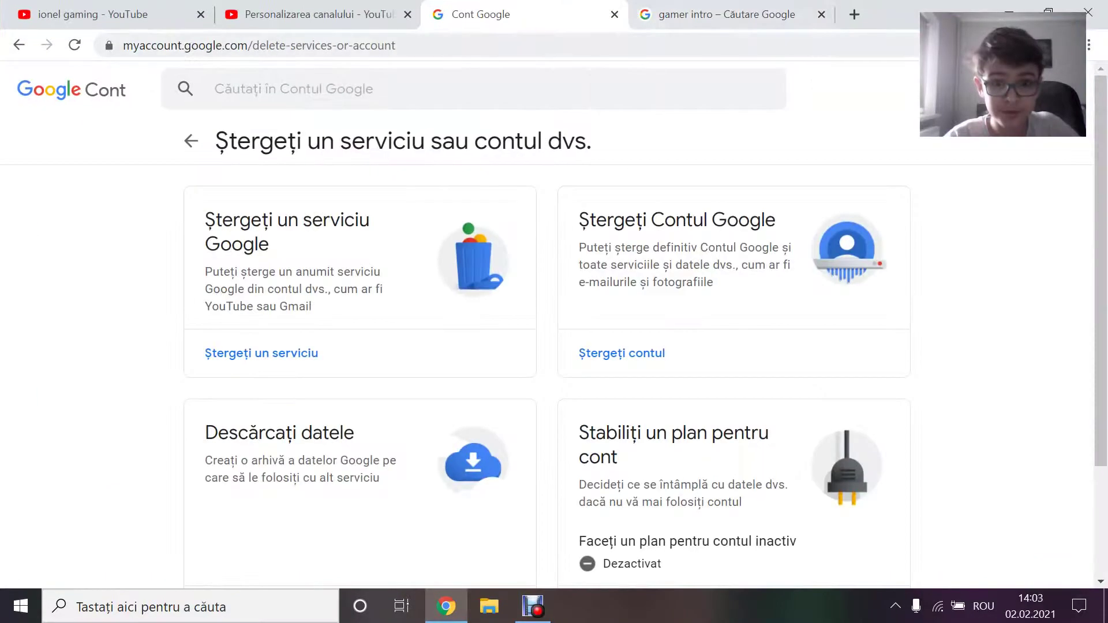
left_click(317, 13)
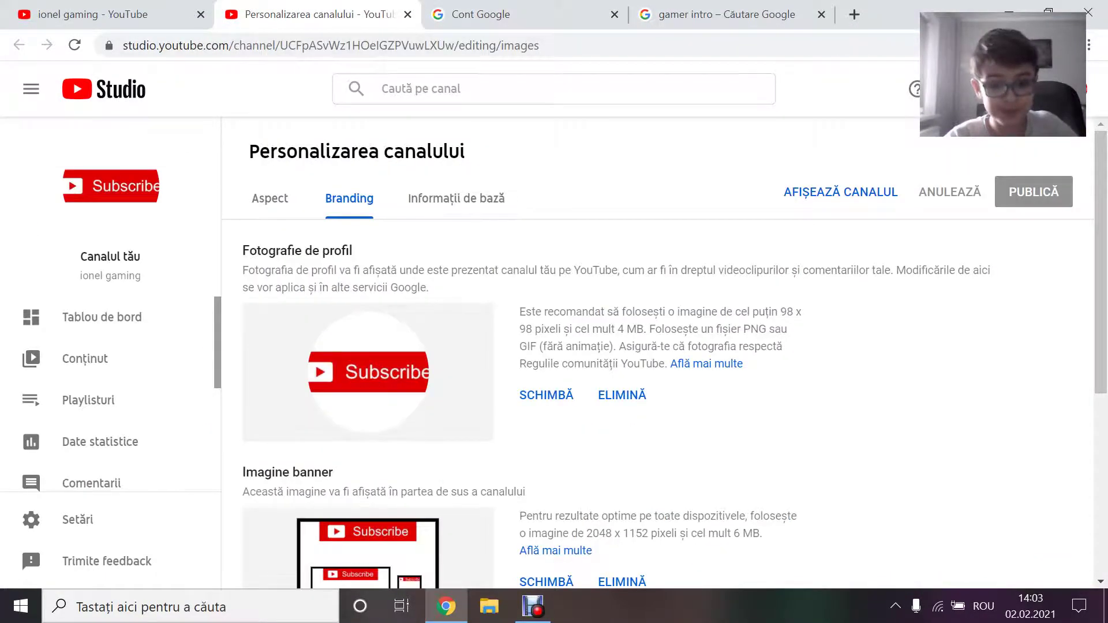
left_click(546, 395)
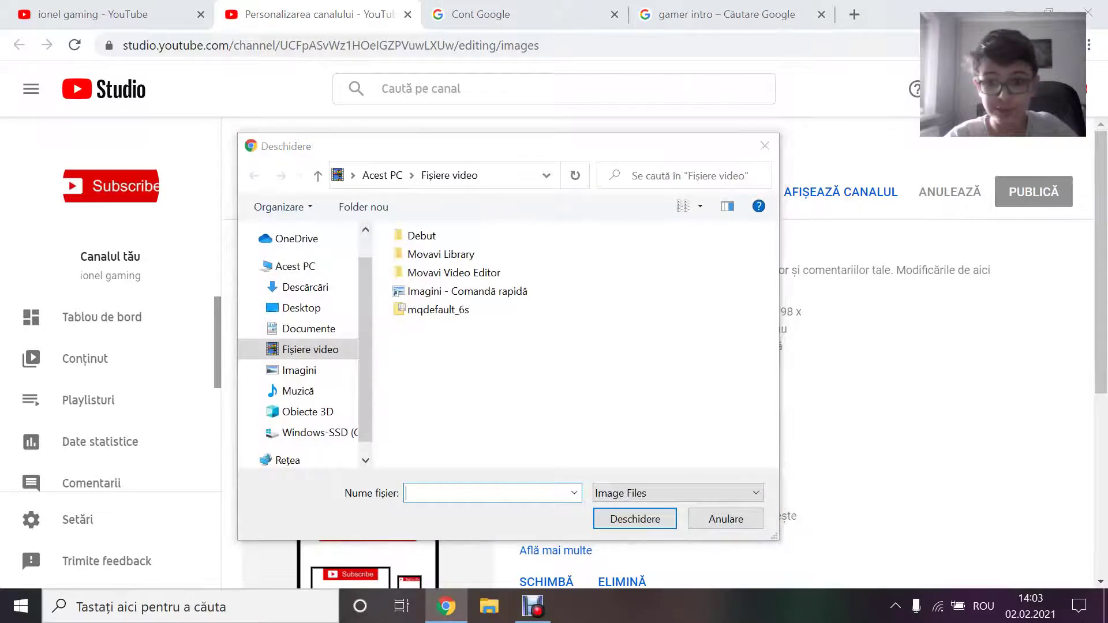
key("Escape")
- Move the downloaded image from the desktop into the Imagini folder inside kakyoin, replacing the existing download.jpg
key("super+Down")
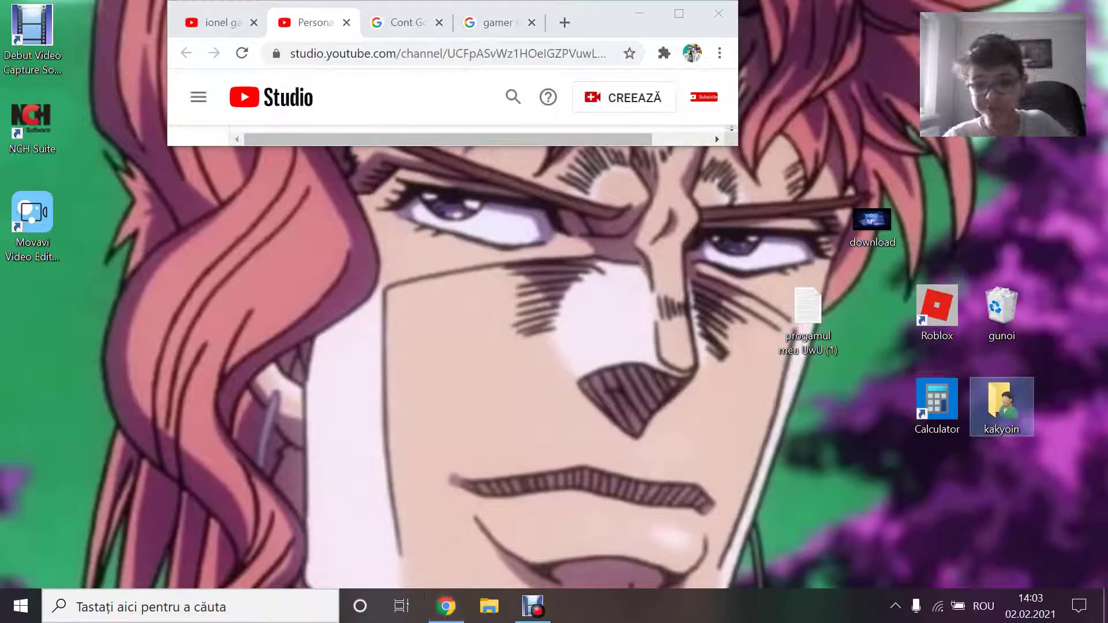
double_click(1001, 407)
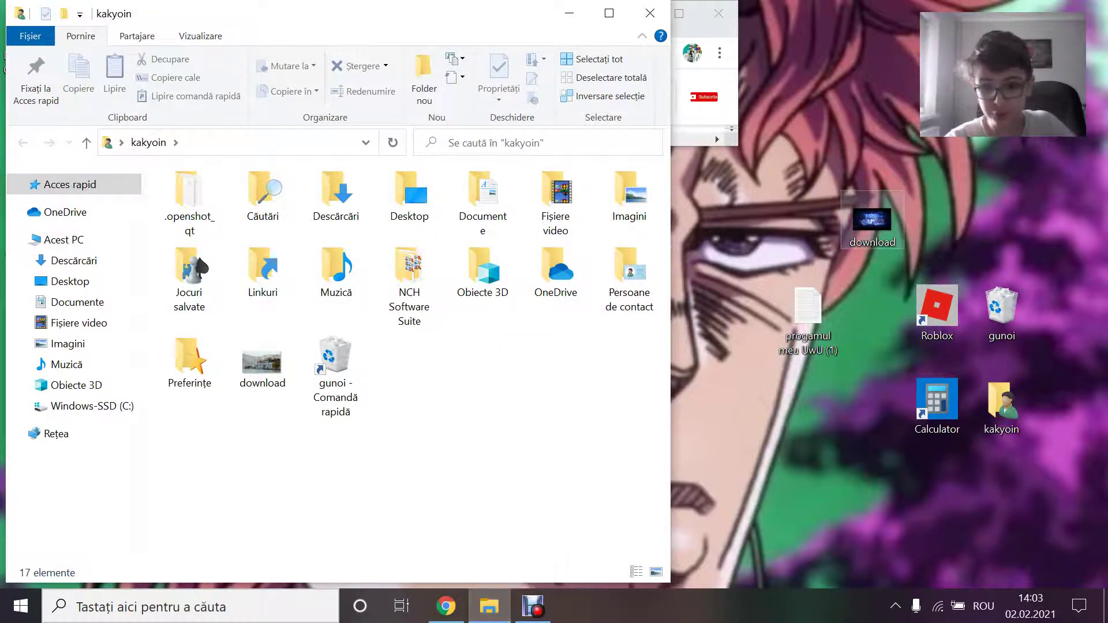
left_click_drag(872, 225, 537, 398)
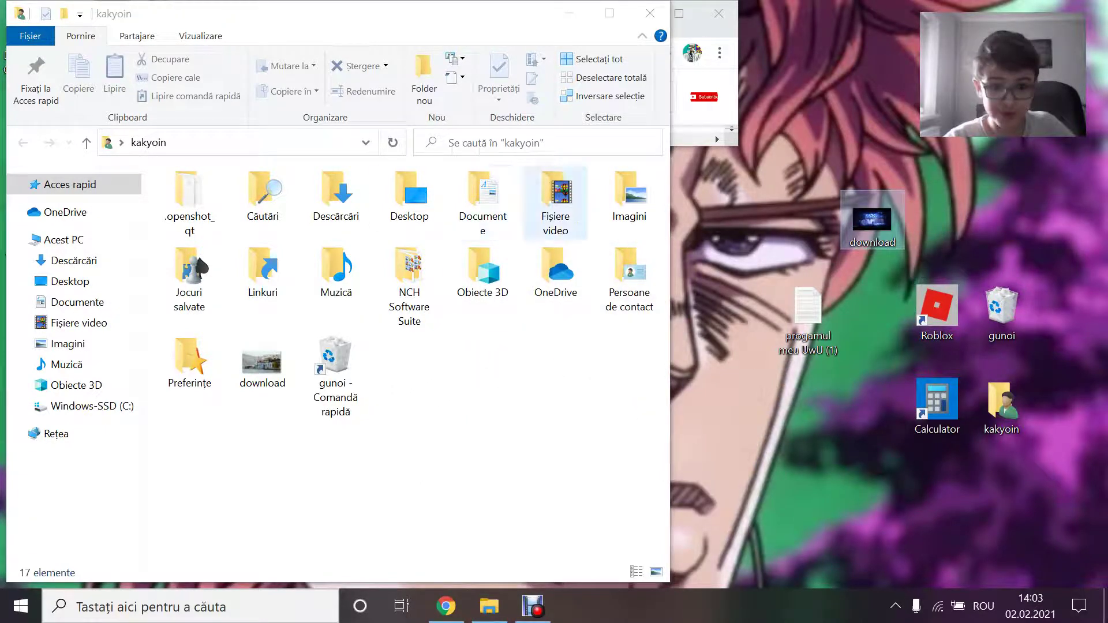
double_click(629, 202)
left_click_drag(872, 223, 440, 483)
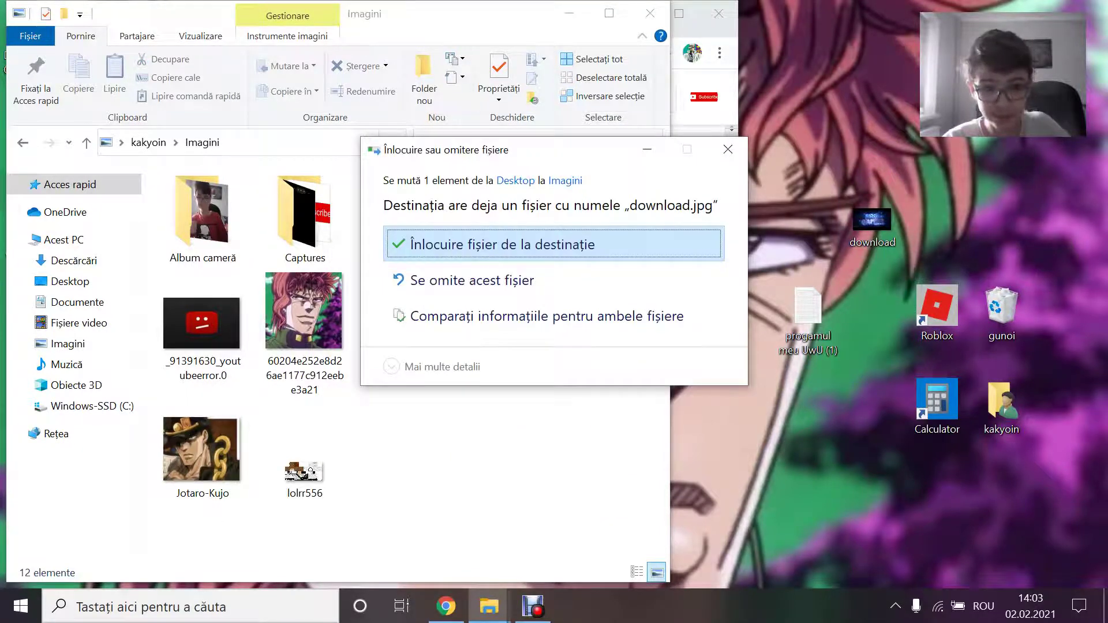
key("Return")
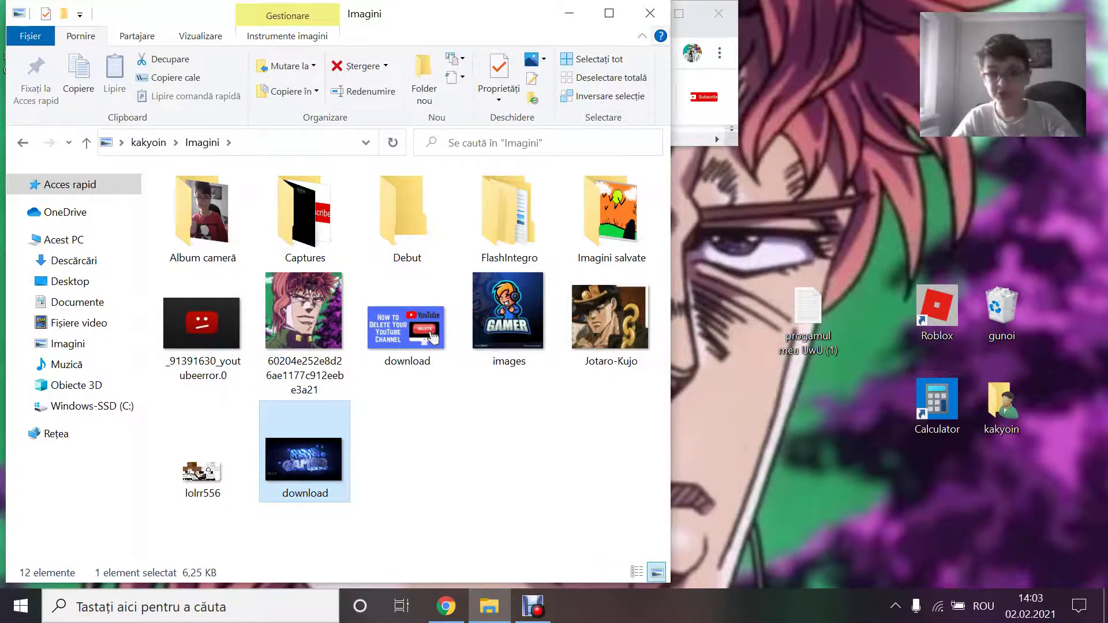
left_click(650, 12)
- Set the "Pro Gamer" download image from the Imagini folder as the profile photo, with the crop circle shifted slightly right
left_click(679, 13)
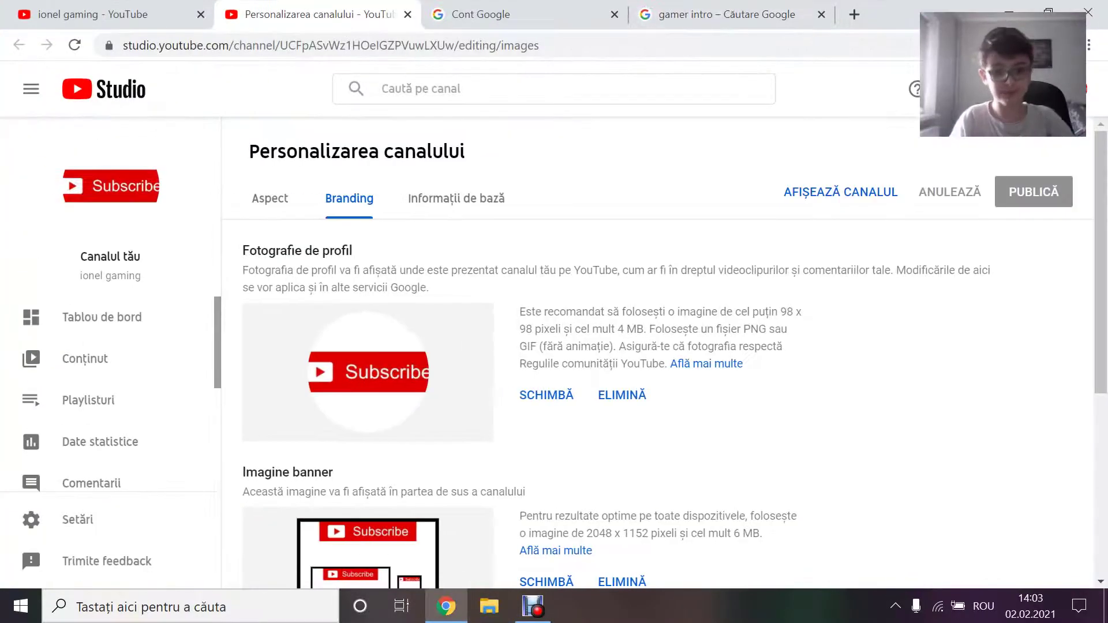
left_click(545, 396)
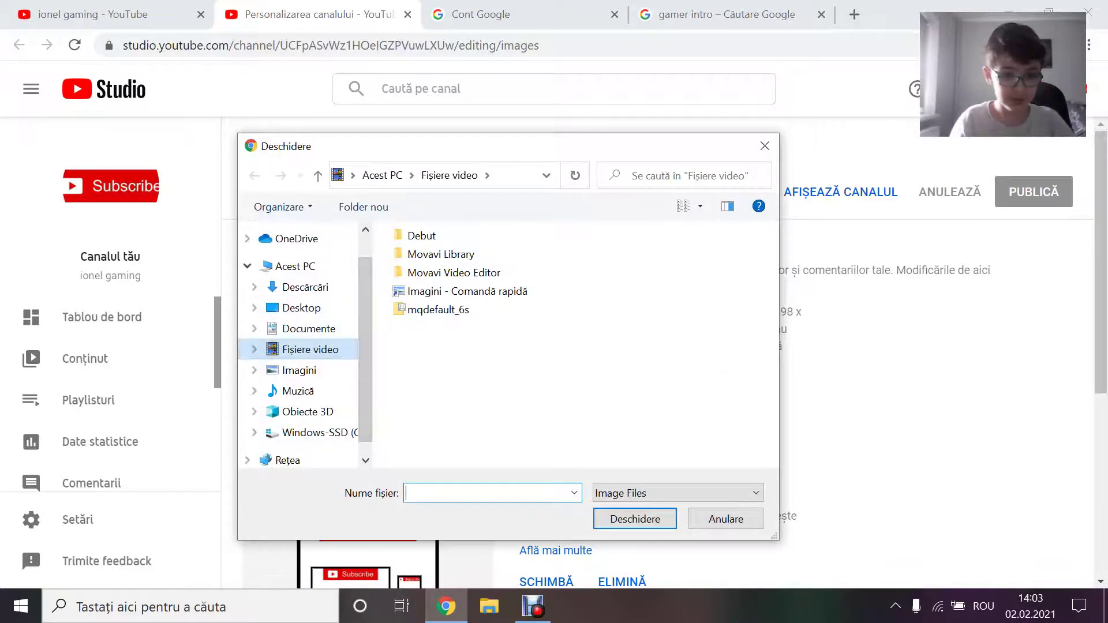
left_click(299, 370)
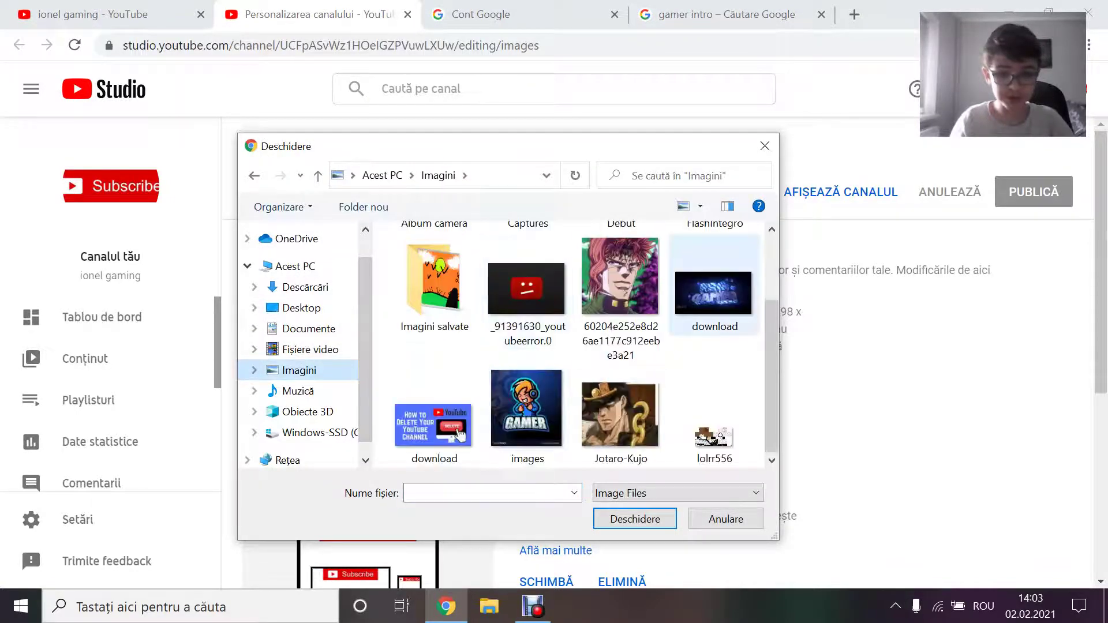
left_click(715, 291)
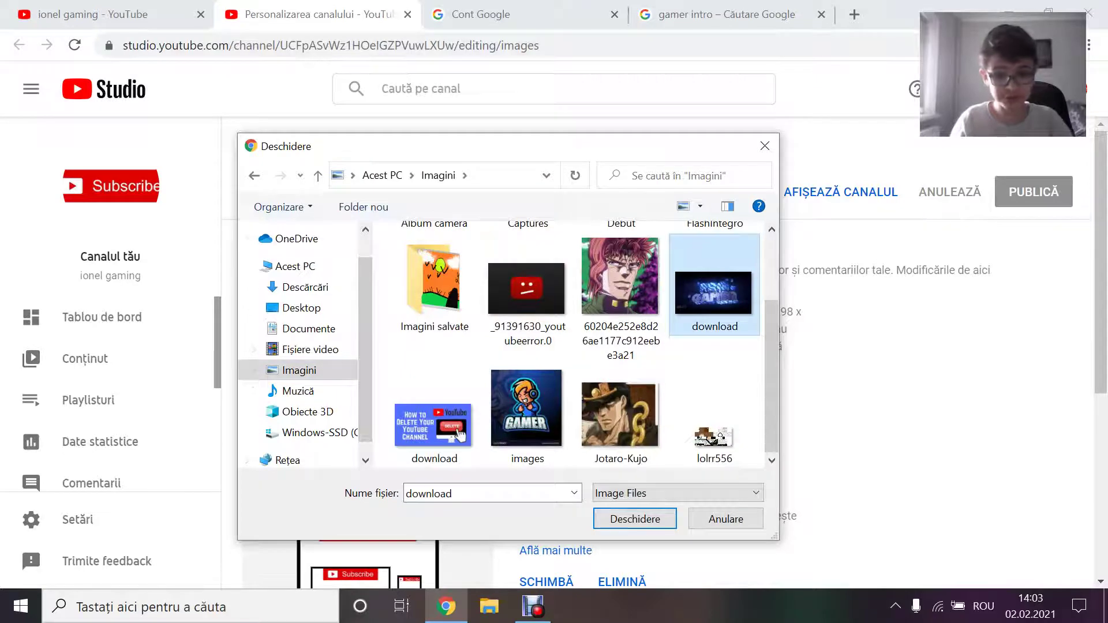
left_click(635, 519)
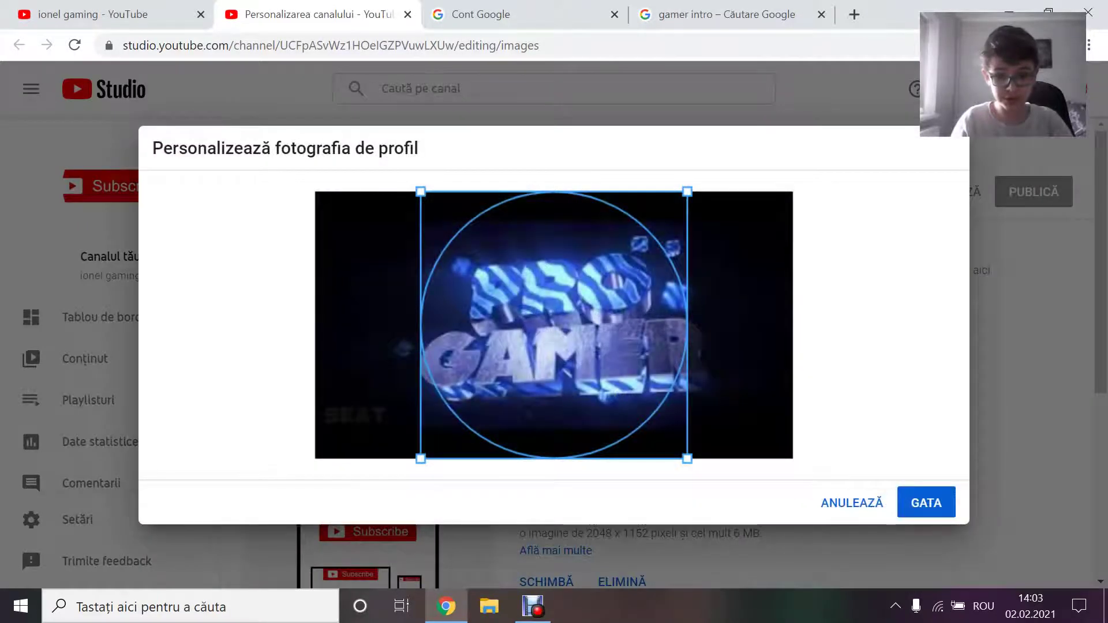
mouse_move(554, 325)
left_mouse_down()
mouse_move(602, 325)
mouse_move(562, 325)
left_mouse_up()
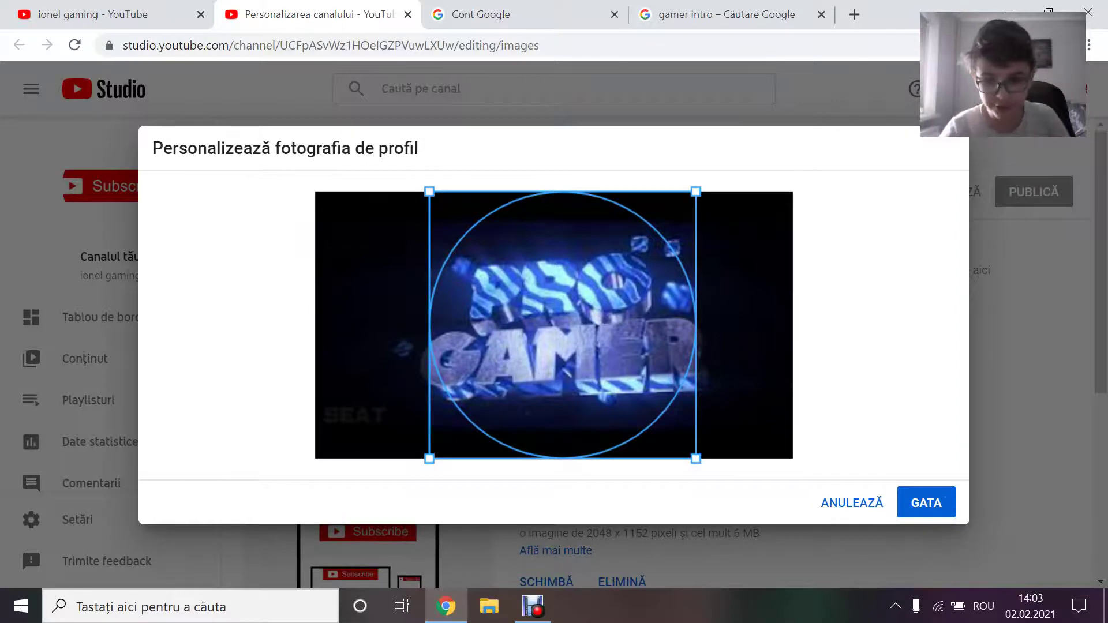
left_click(940, 499)
- Look over the remaining branding options and the channel's basic information, including description, URL, links and contact details
scroll(658, 358, "down", 5)
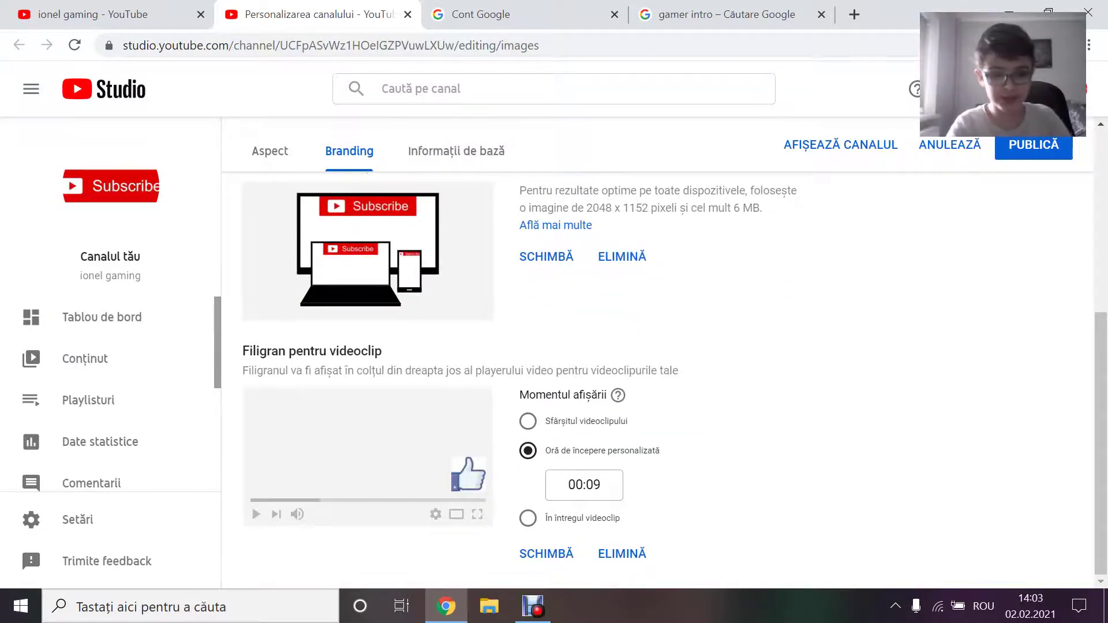
scroll(658, 357, "up", 5)
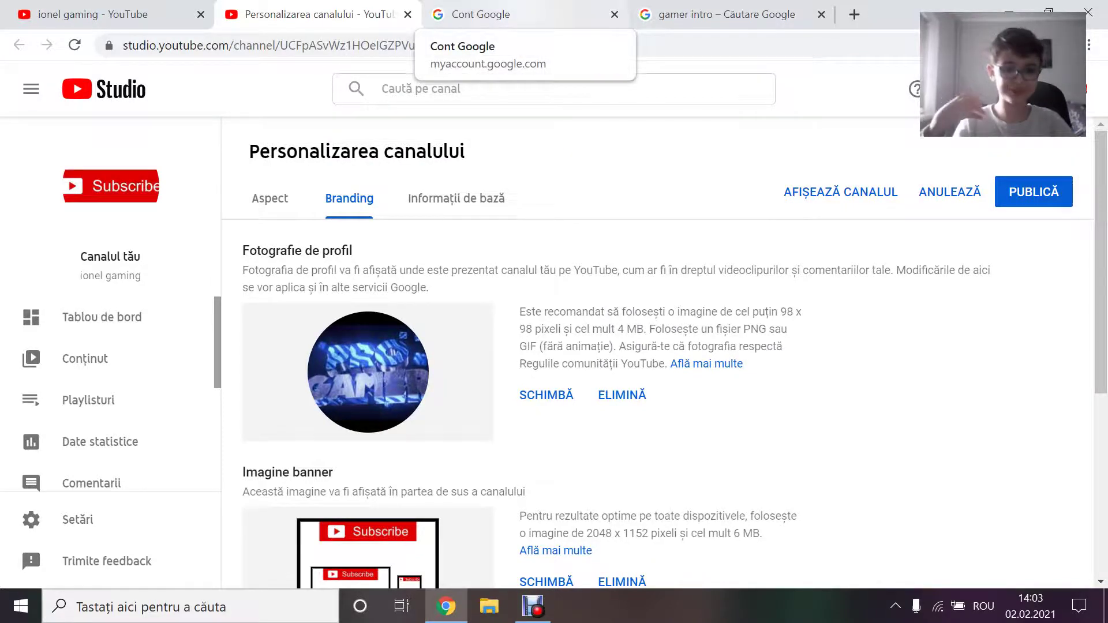
left_click(456, 198)
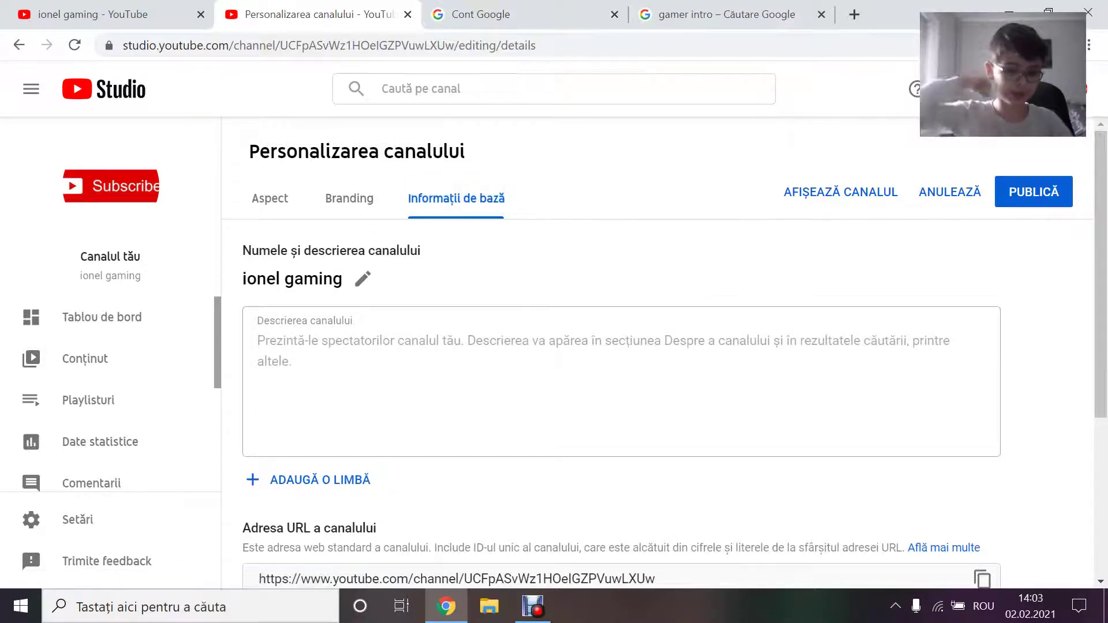
left_click(622, 381)
scroll(658, 369, "down", 4)
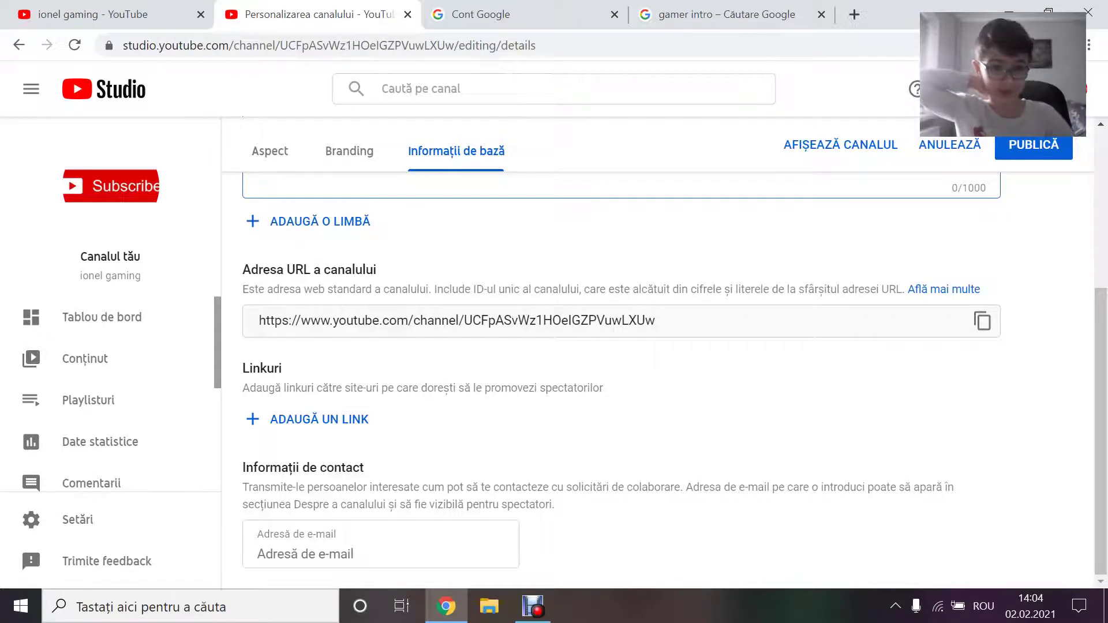
- Close the "gamer intro" image search tab and return to the channel customization page
left_click(520, 14)
key("ctrl+Tab")
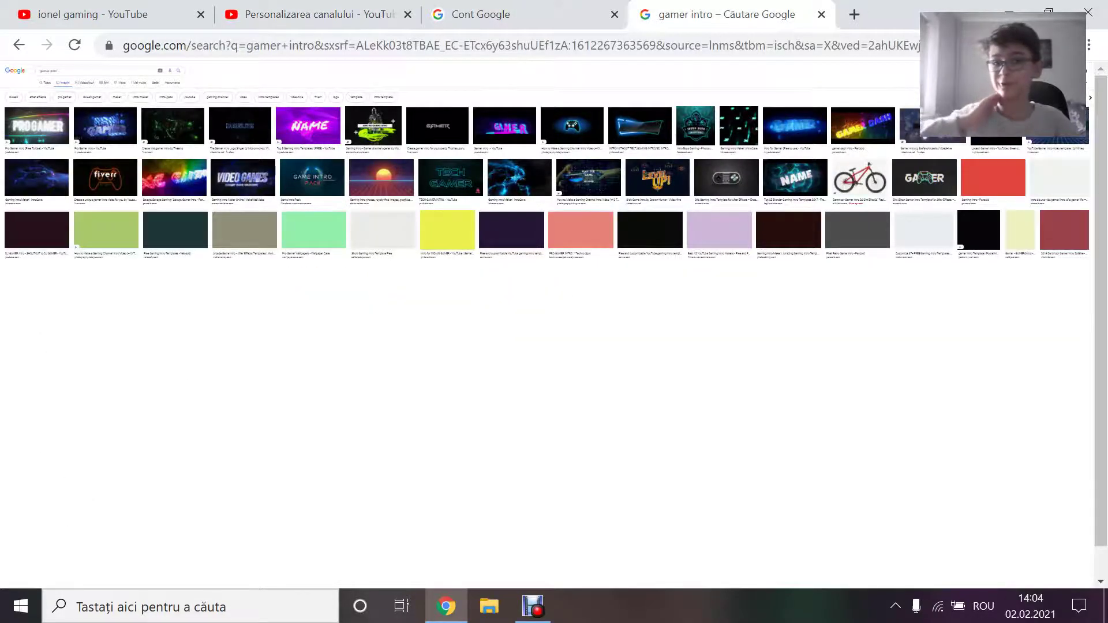
left_click(821, 14)
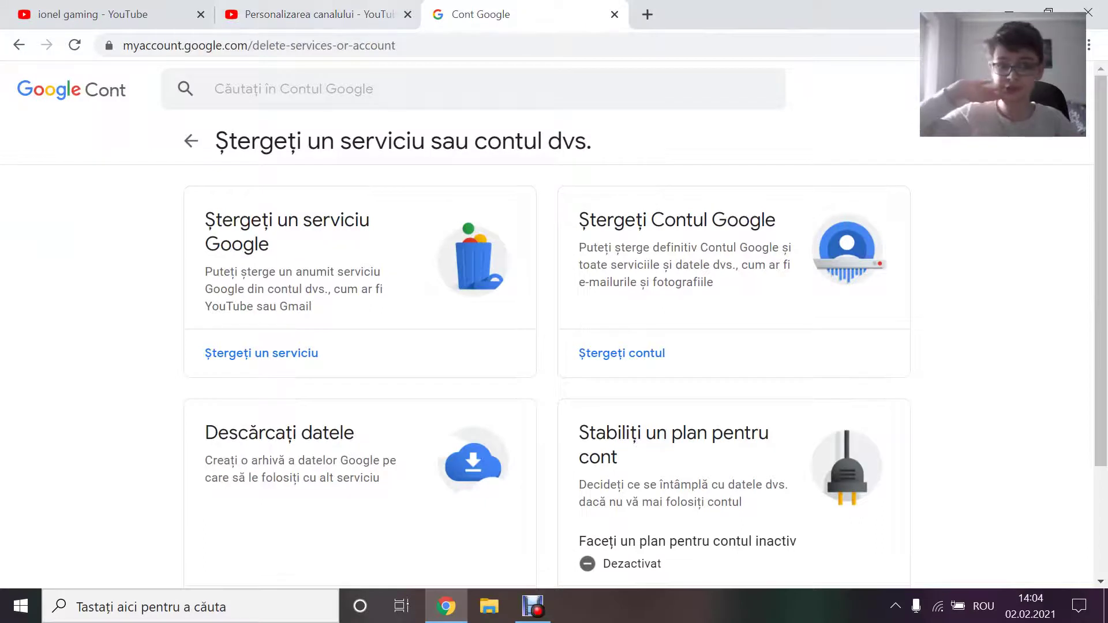
key("ctrl+shift+Tab")
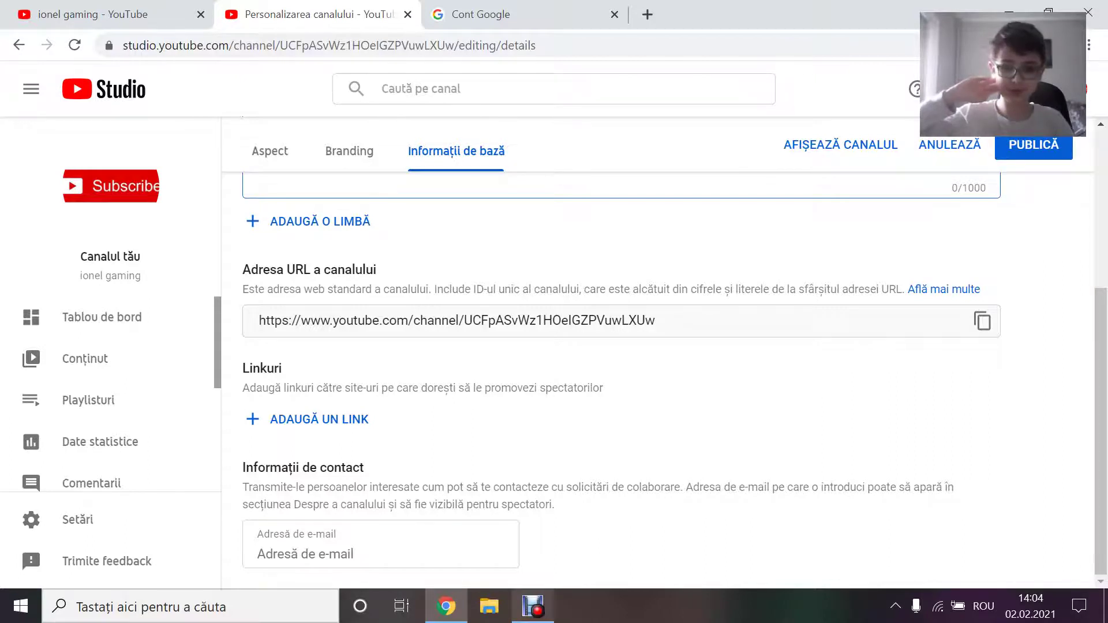
mouse_move(533, 606)
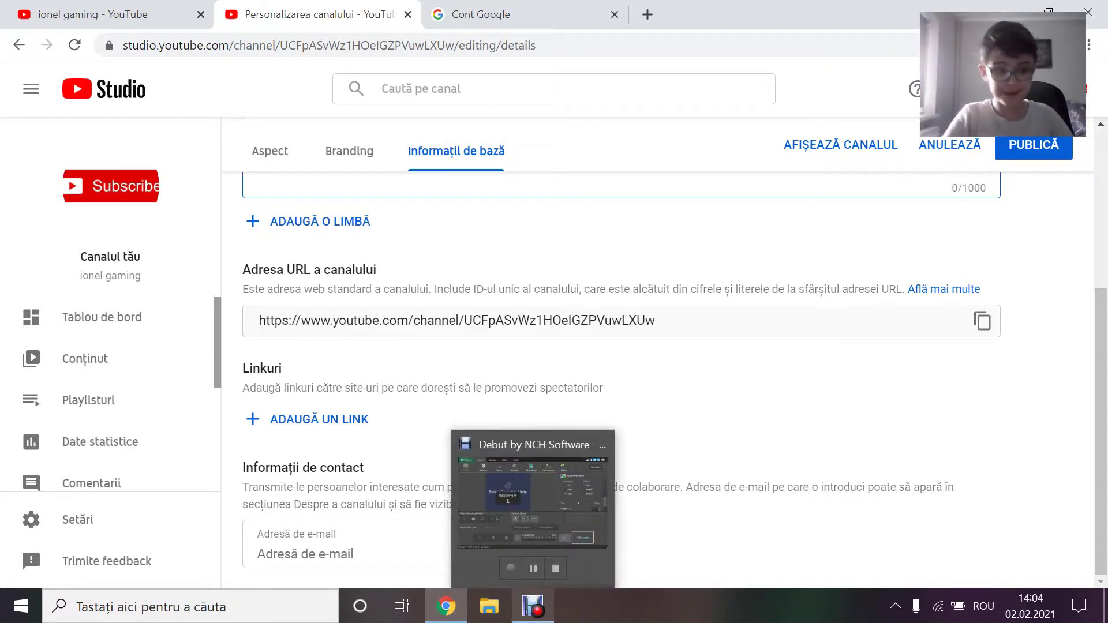
left_click(533, 502)
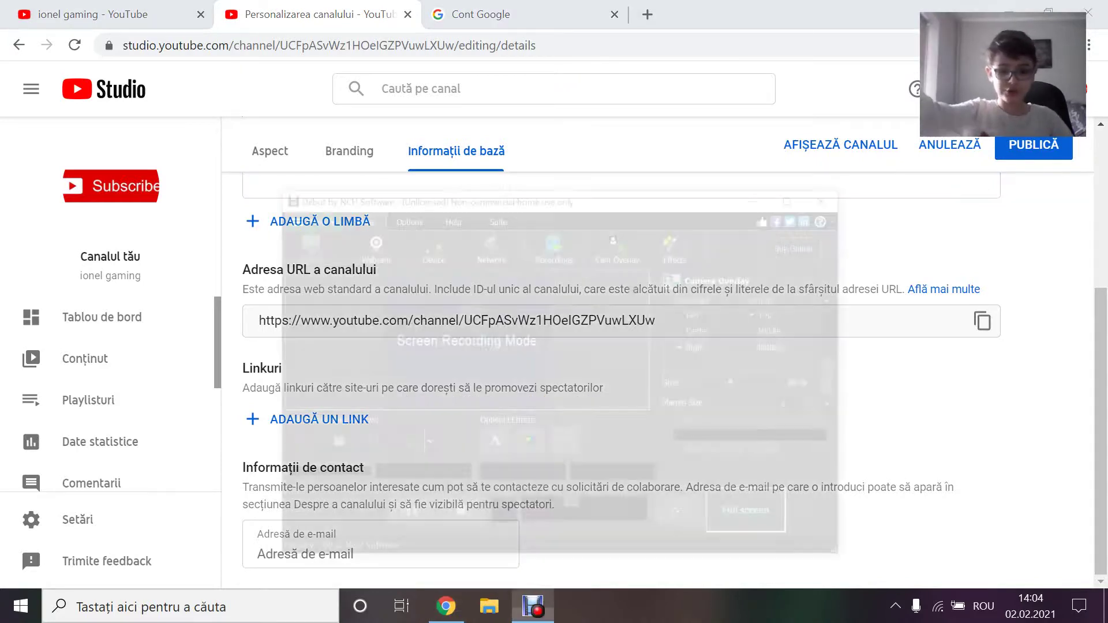